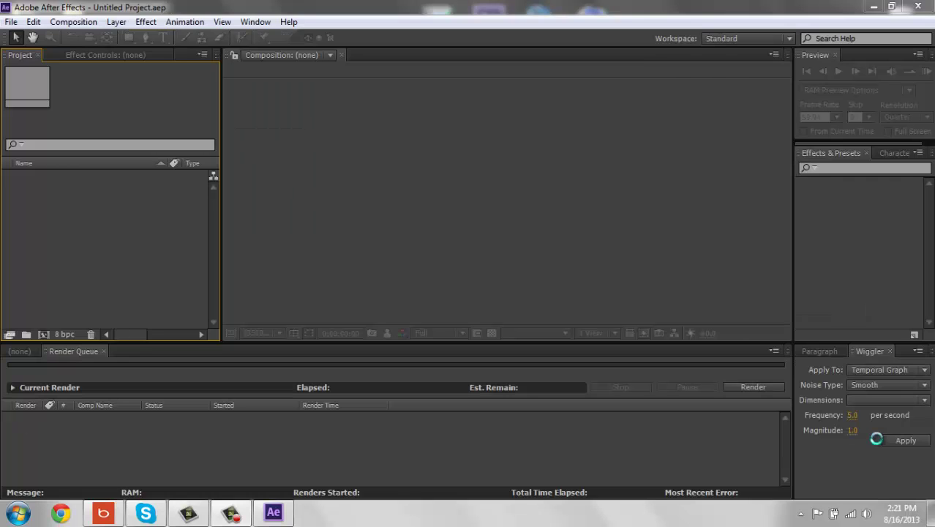
Step: Minimize After Effects and rearrange items on the desktop
left_click(231, 512)
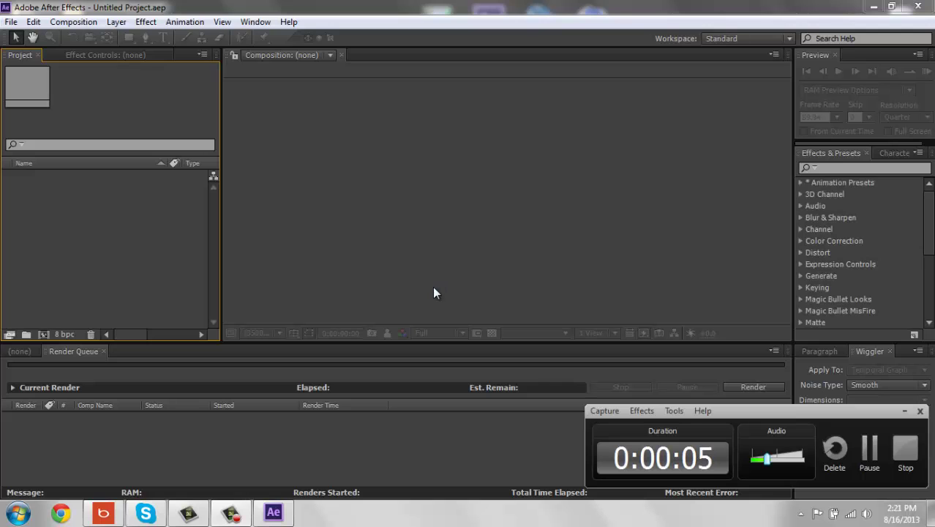
left_click(870, 8)
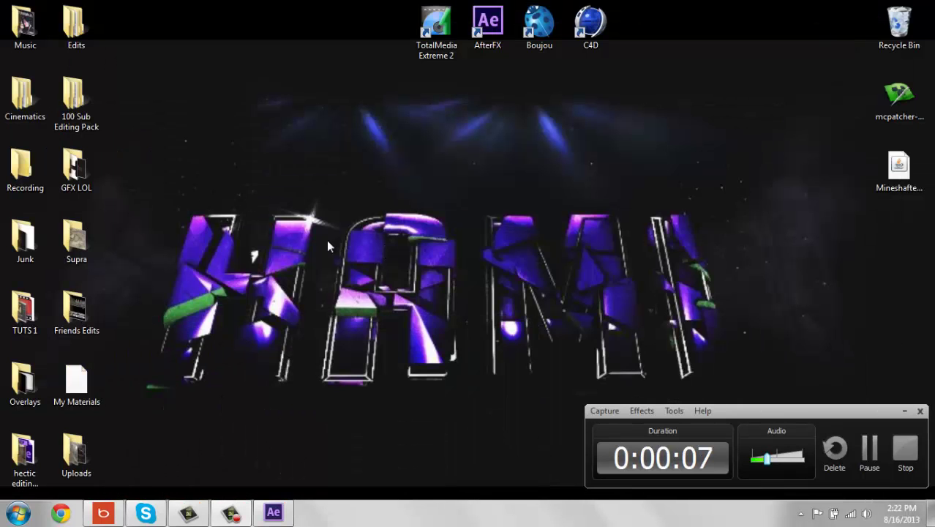
mouse_move(140, 200)
left_mouse_down()
mouse_move(236, 346)
mouse_move(757, 386)
left_mouse_up()
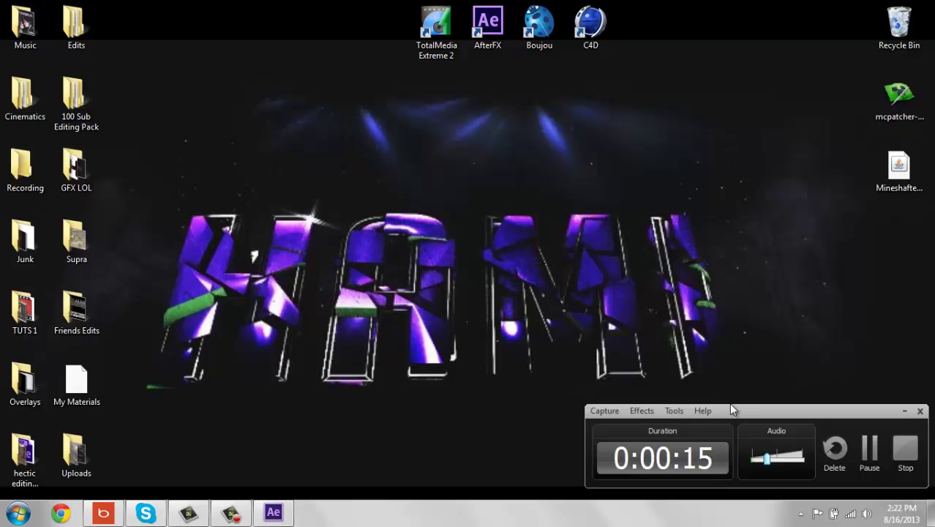
mouse_move(731, 410)
left_mouse_down()
mouse_move(923, 214)
mouse_move(934, 219)
left_mouse_up()
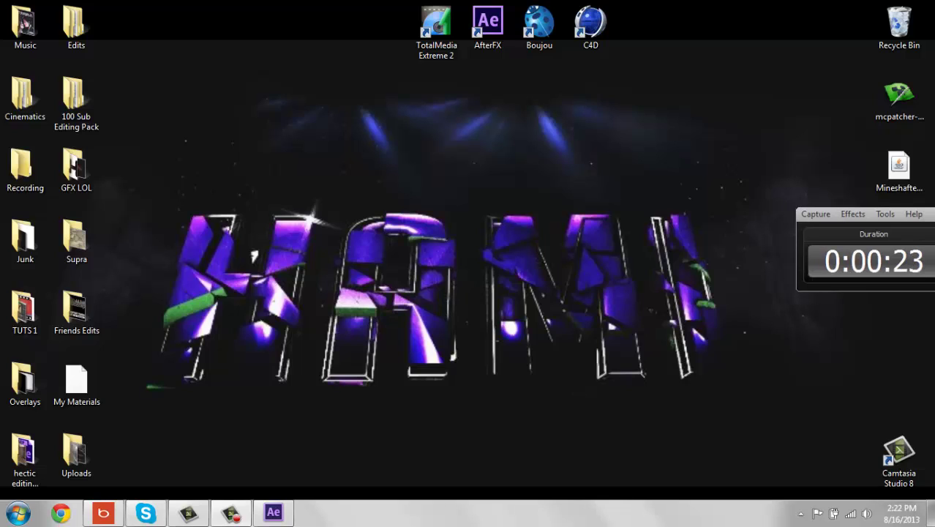
Step: Restore After Effects and browse the Composition menu without choosing anything
left_click(275, 513)
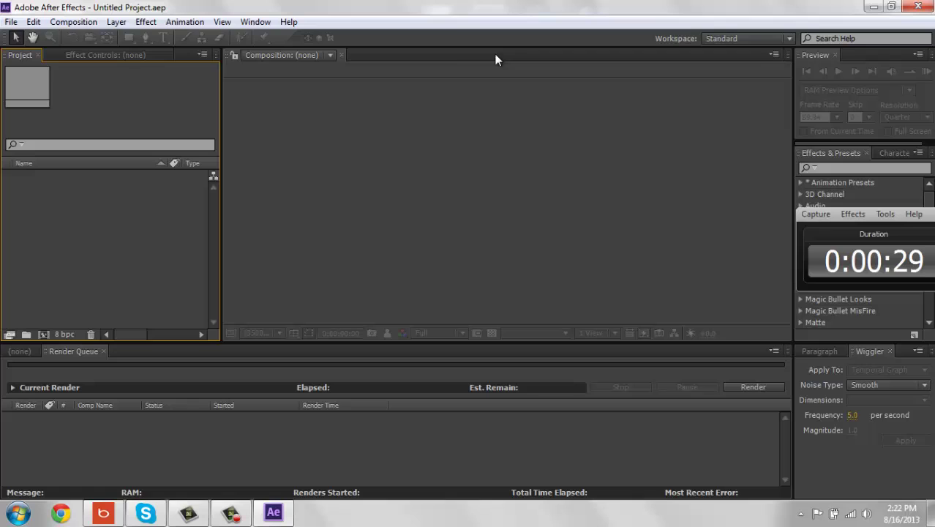
left_click(64, 26)
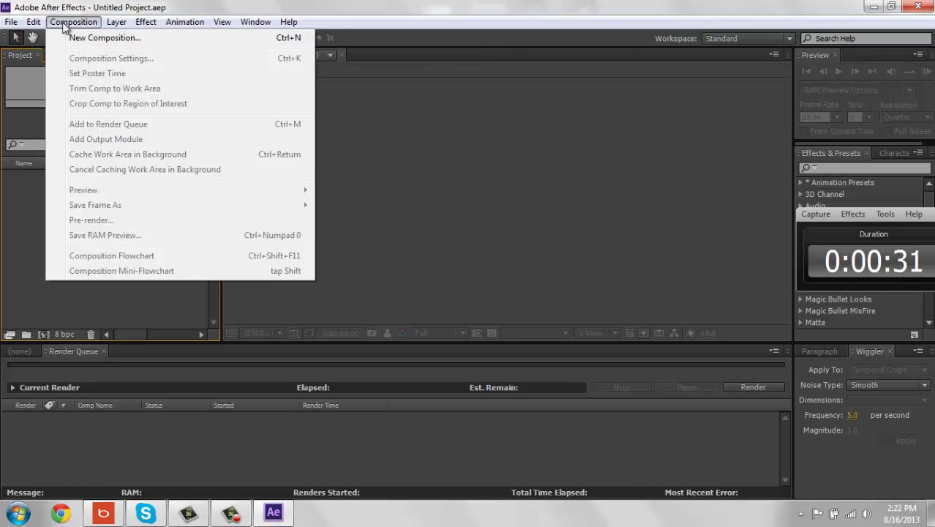
left_click(65, 26)
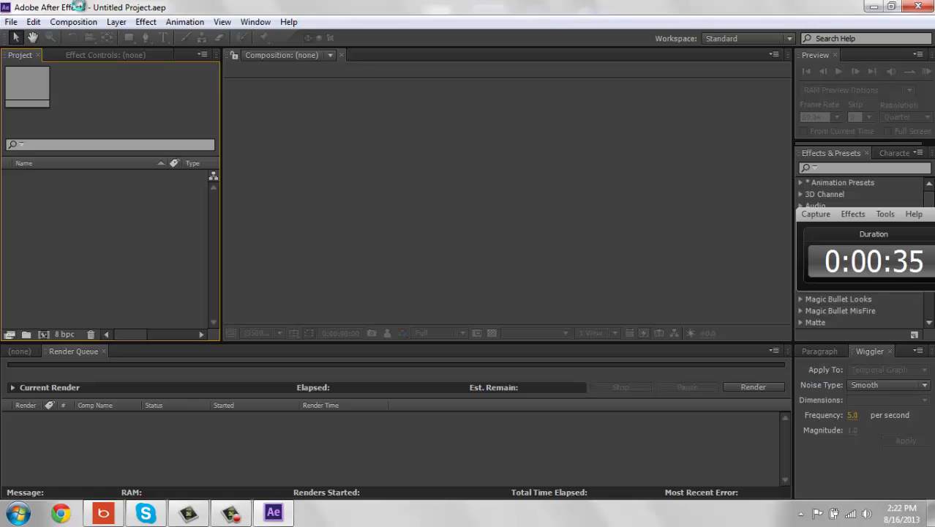
Step: Import clip 1. from Desktop > Cinematics > MW3 > Hardhat > HardHat Cinematic's
key("ctrl+i")
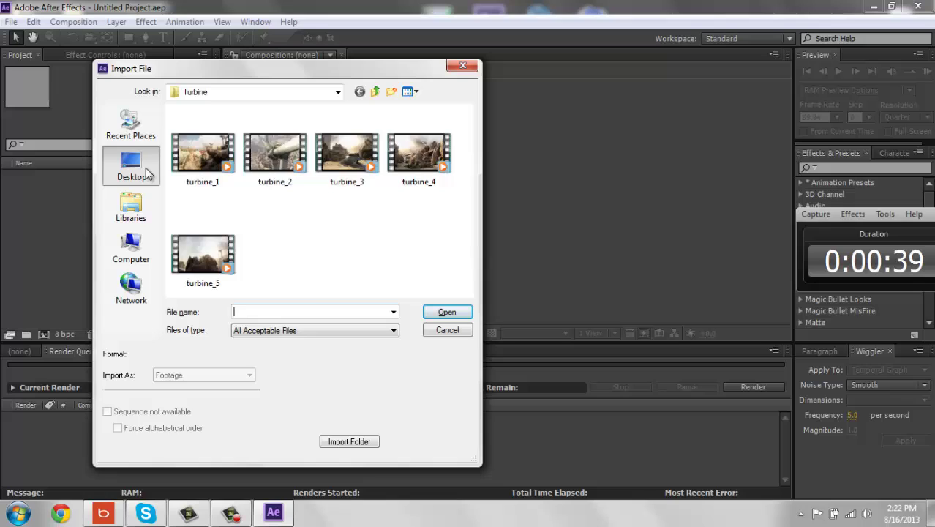
left_click(132, 167)
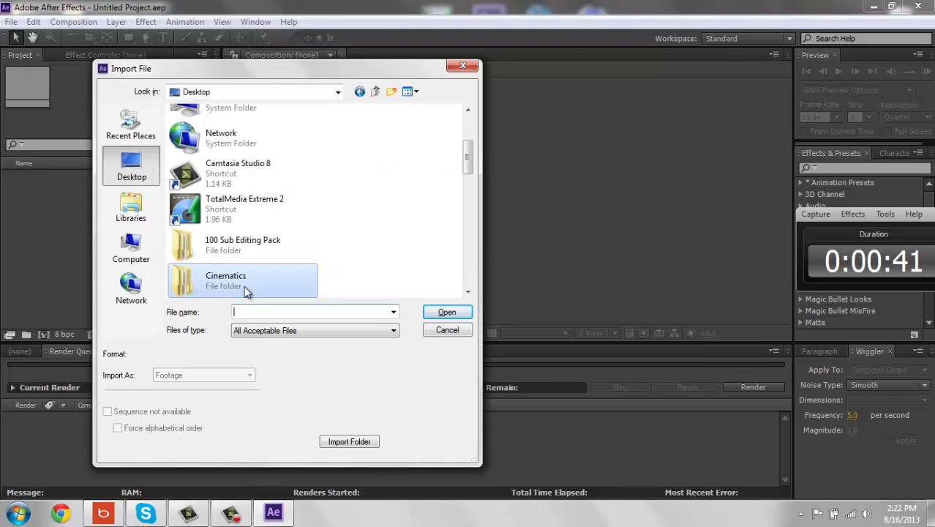
double_click(241, 280)
double_click(325, 146)
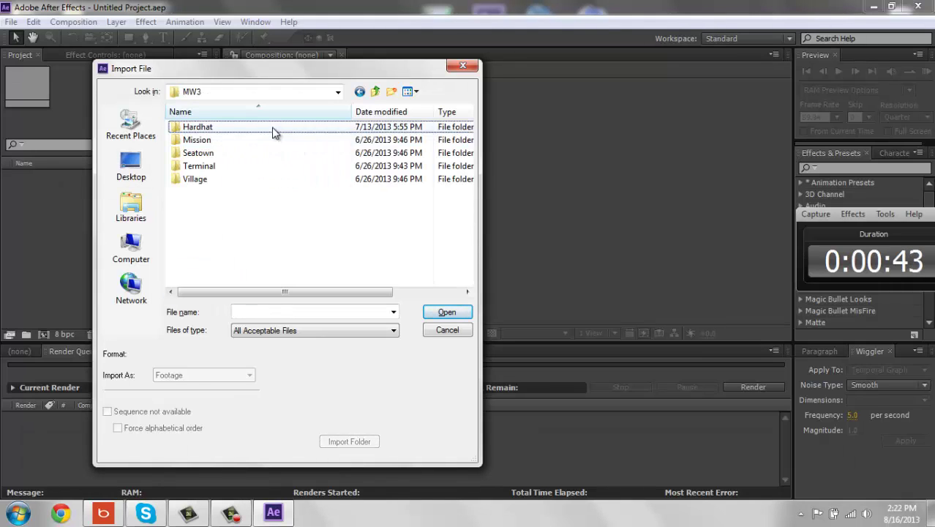
double_click(293, 129)
double_click(246, 128)
left_click(223, 132)
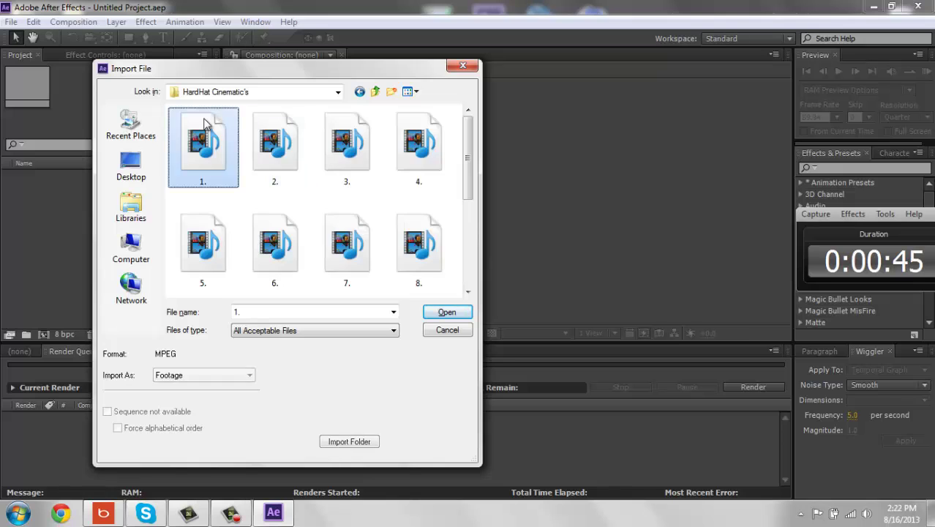
left_click(439, 312)
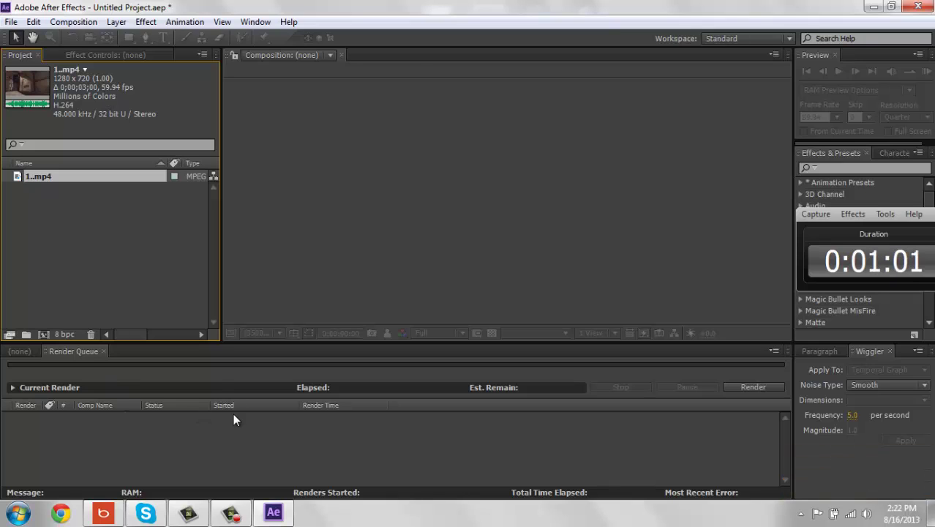
Step: Build a new composition from 1..mp4 and deselect its layer
left_click_drag(74, 175, 40, 334)
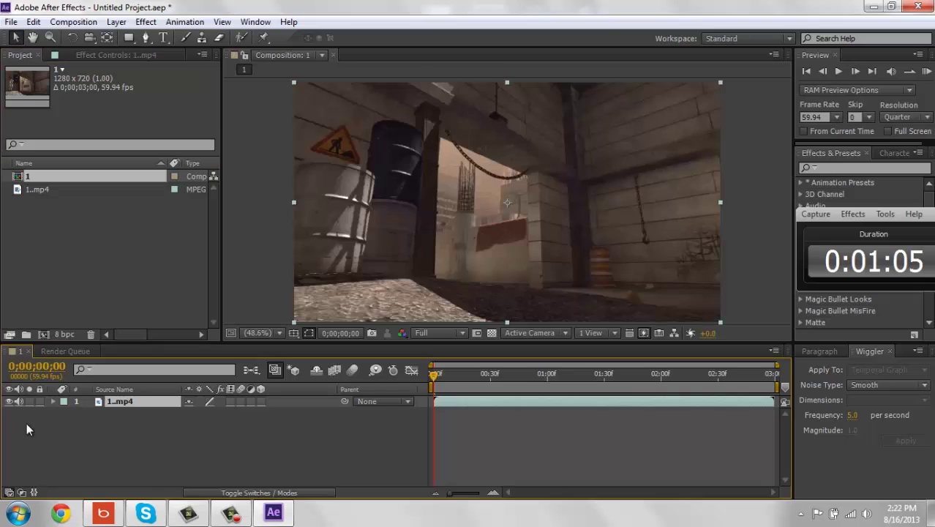
left_click(381, 412)
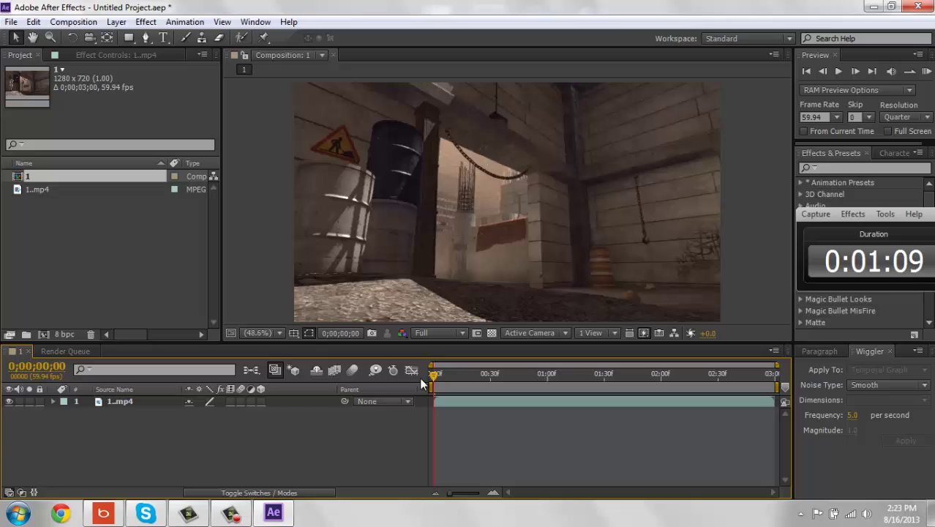
Step: Select the 1..mp4 layer and reveal its Opacity property
left_click(135, 405)
key("p")
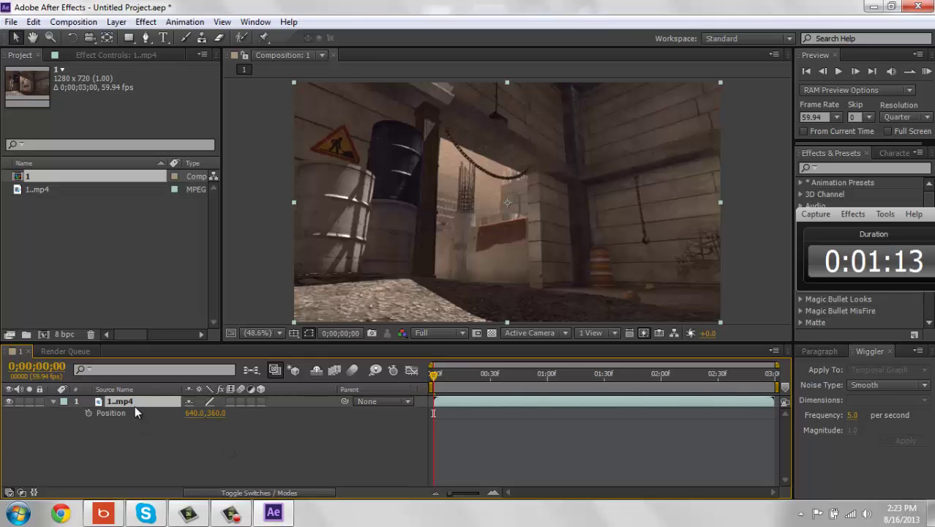
key("t")
key("t")
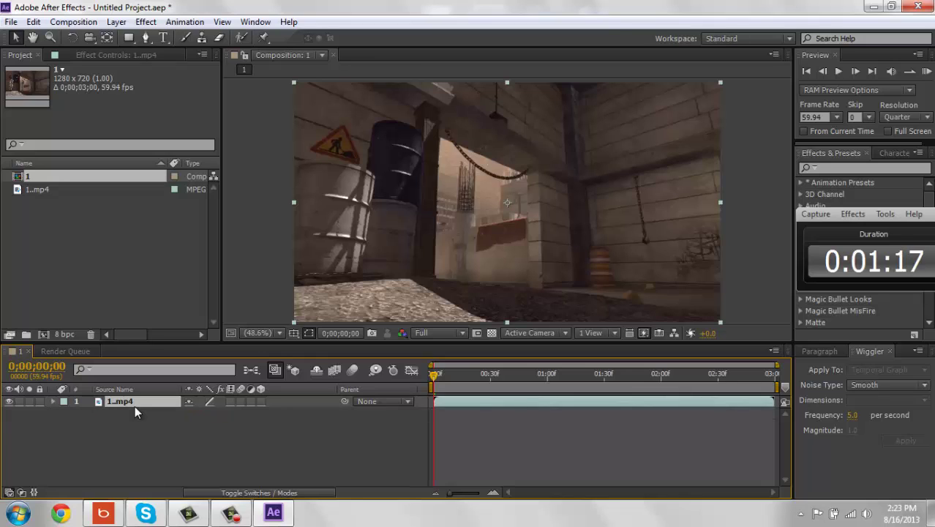
key("t")
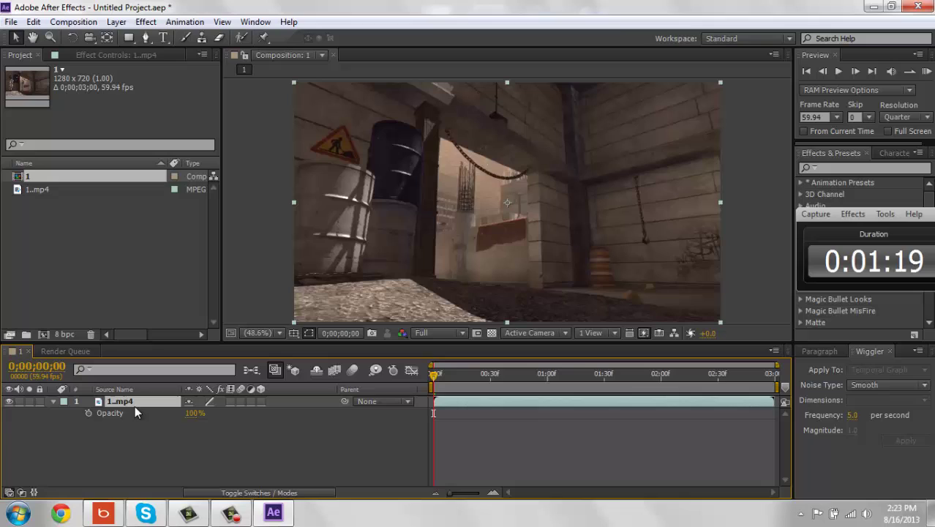
Step: Keyframe an opacity fade from 0% at the first frame to 100% at frame 9
left_click(191, 417)
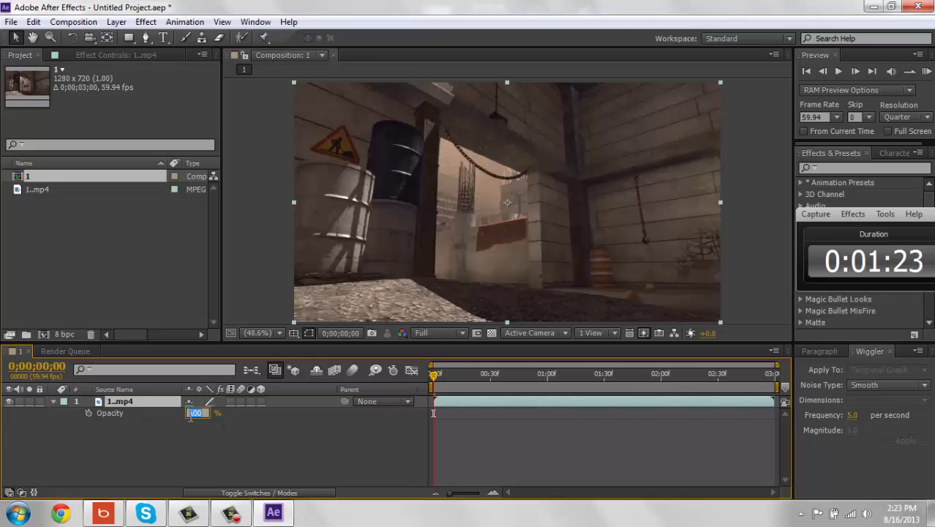
type("0")
key("Return")
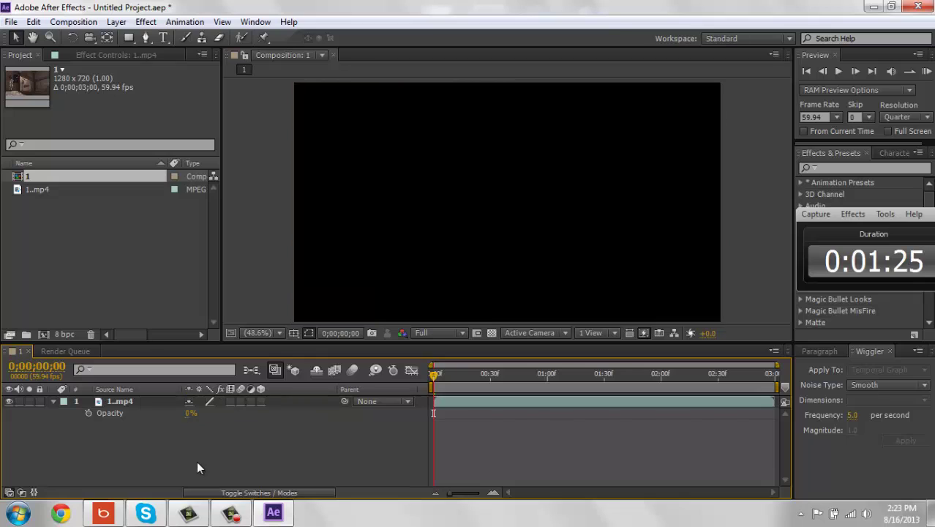
left_click(88, 413)
left_click(435, 379)
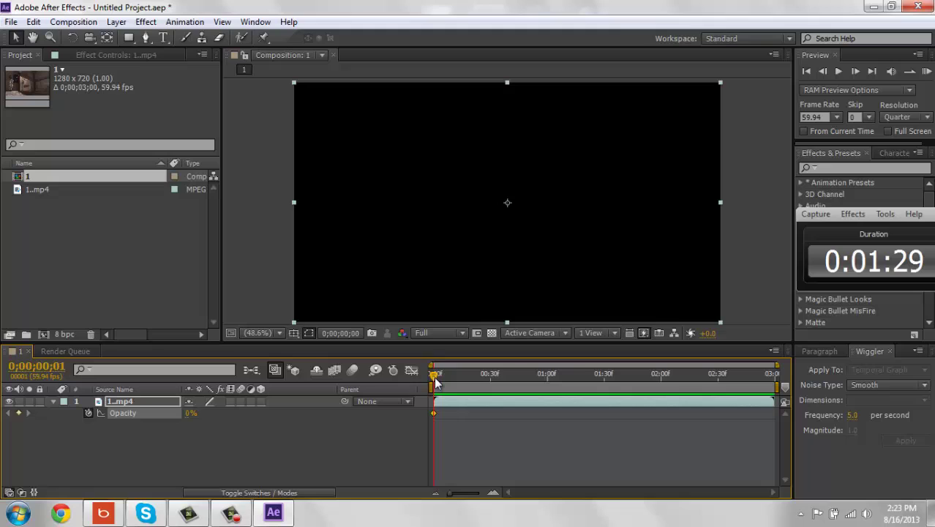
left_click_drag(435, 379, 450, 377)
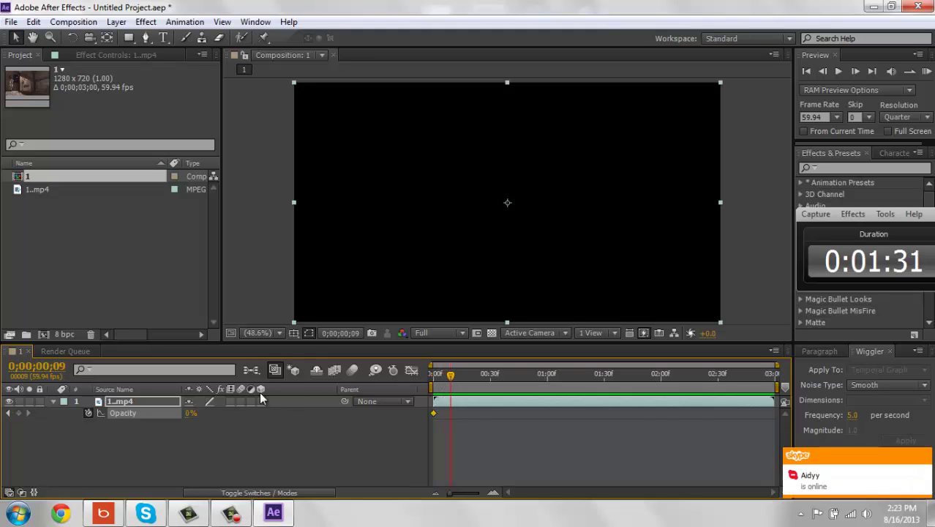
left_click(190, 415)
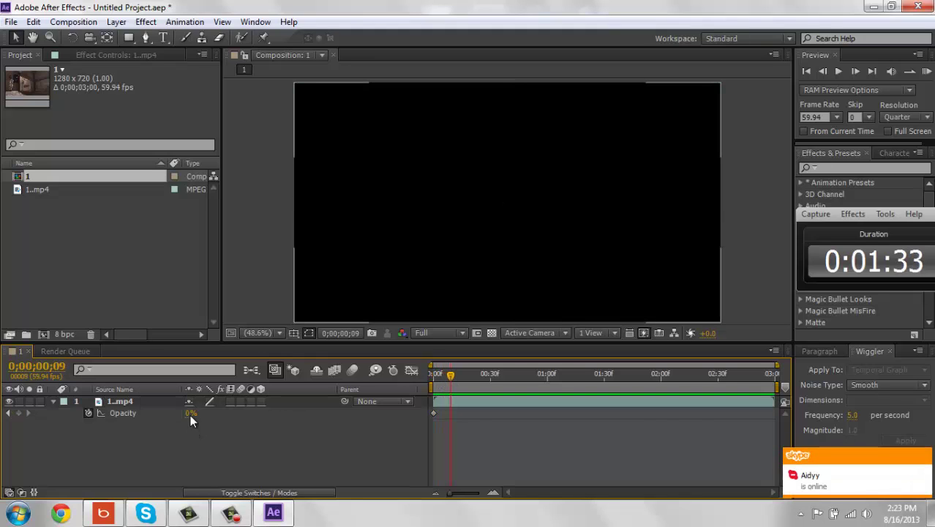
left_click(189, 414)
type("100")
key("Return")
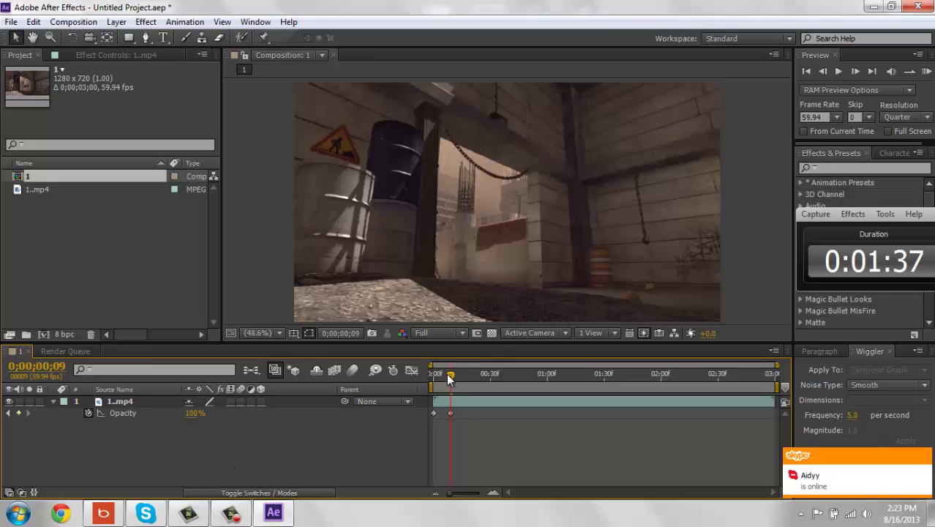
Step: Preview the fade-in, move the 100% keyframe later for a slower fade, and preview again
left_click_drag(450, 378, 423, 378)
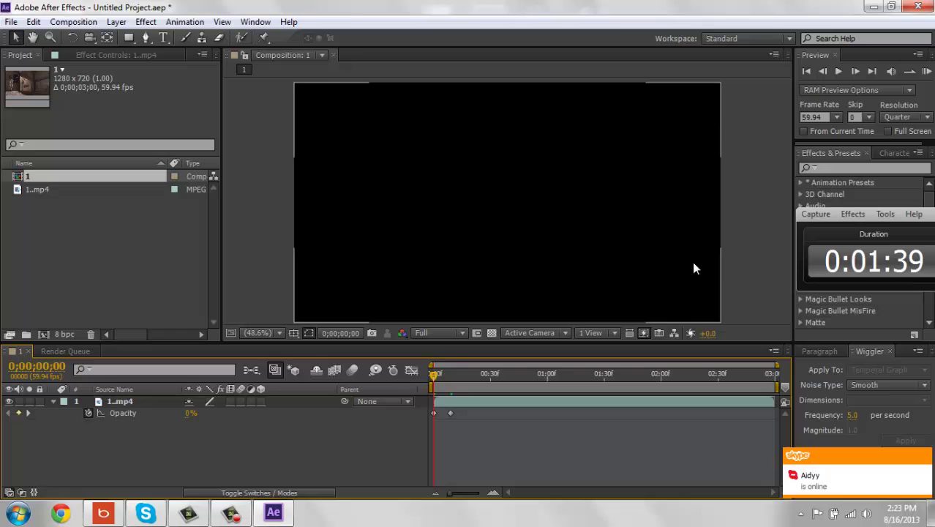
left_click(926, 71)
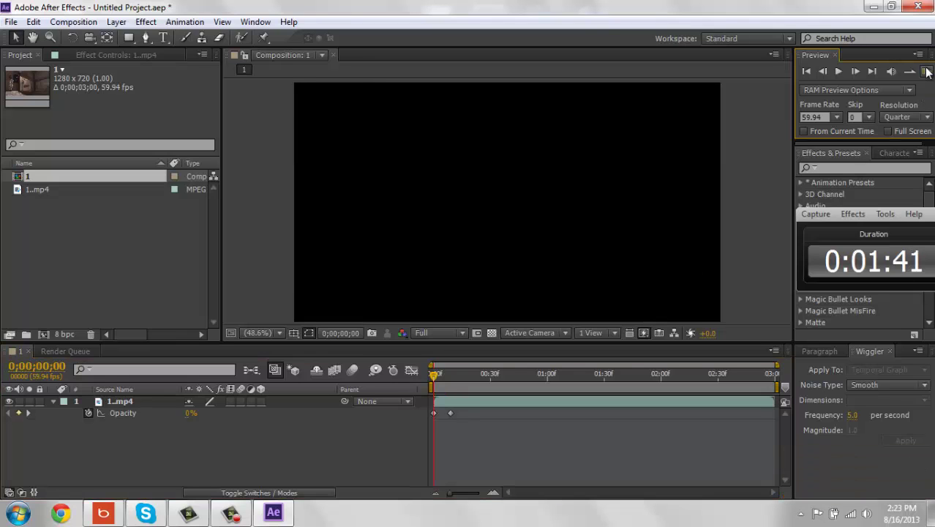
left_click(927, 71)
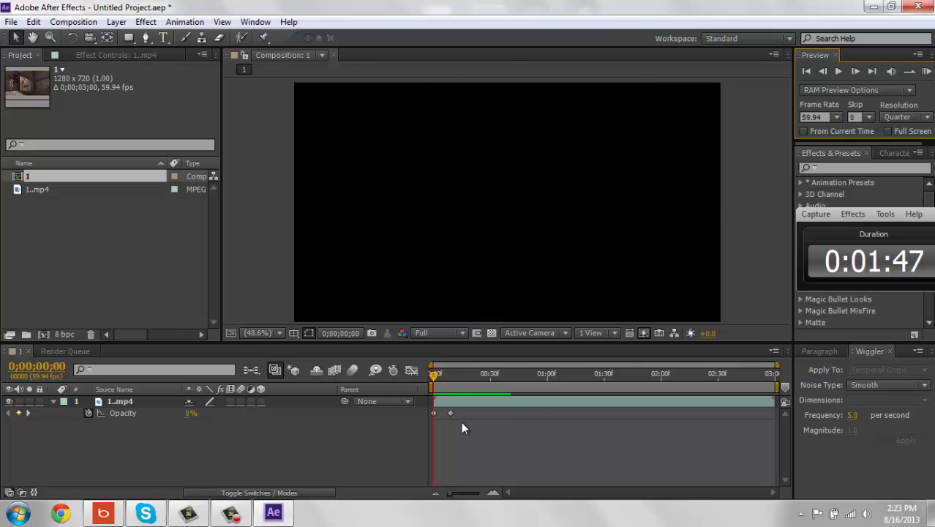
left_click(449, 414)
left_click_drag(450, 413, 494, 412)
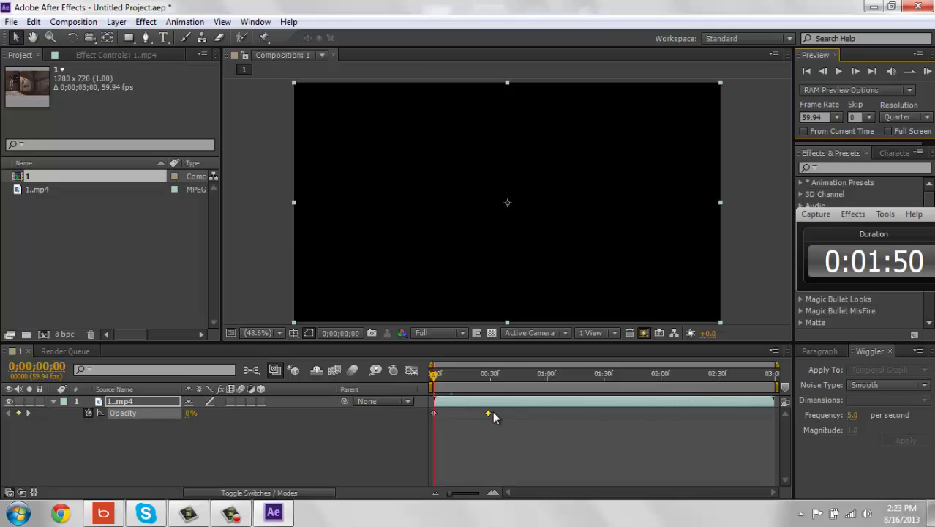
left_click(928, 73)
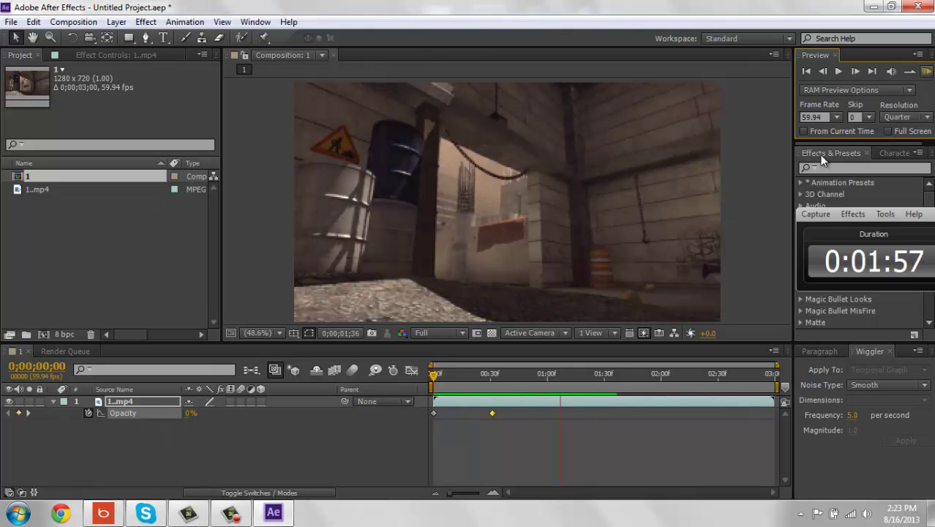
left_click(762, 213)
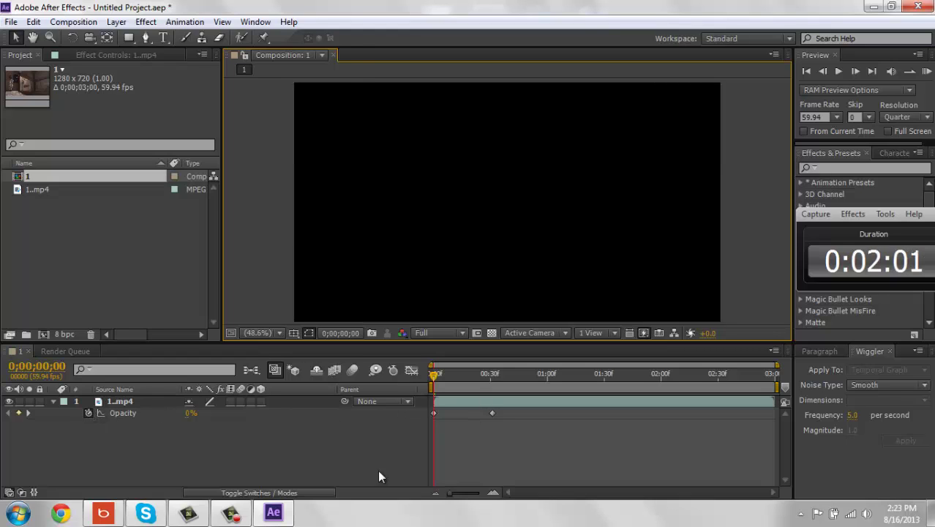
Step: Delete both Opacity keyframes
left_click(434, 413)
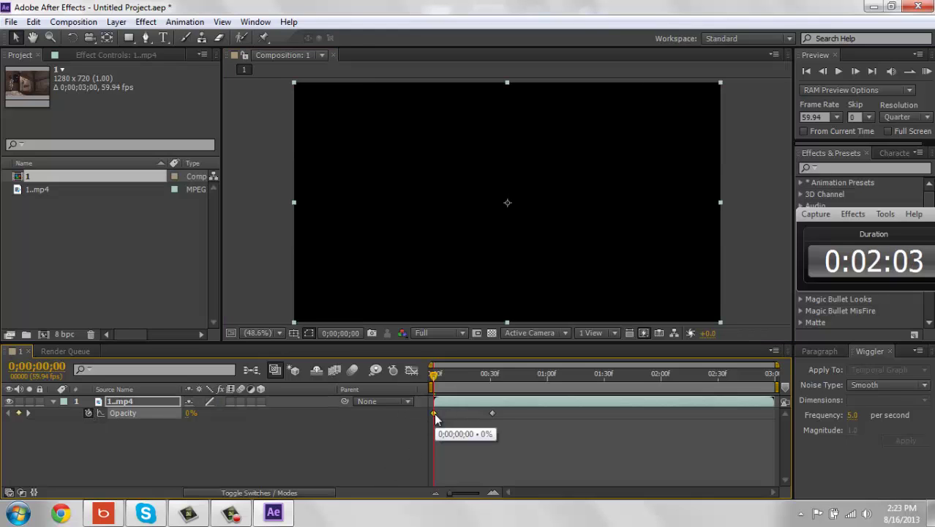
key("Delete")
left_click(493, 412)
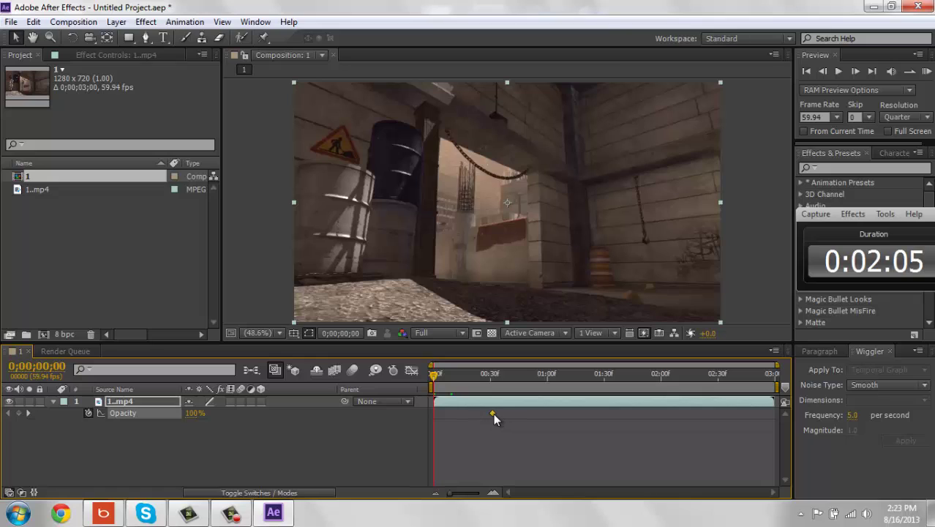
key("Delete")
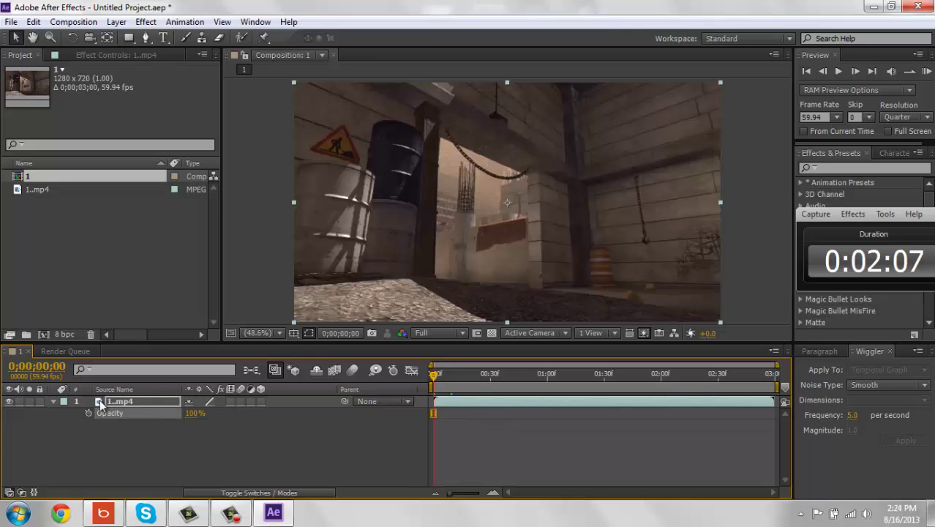
Step: Reveal the layer's Position and move the clip offscreen left to X -654
left_click(113, 404)
key("p")
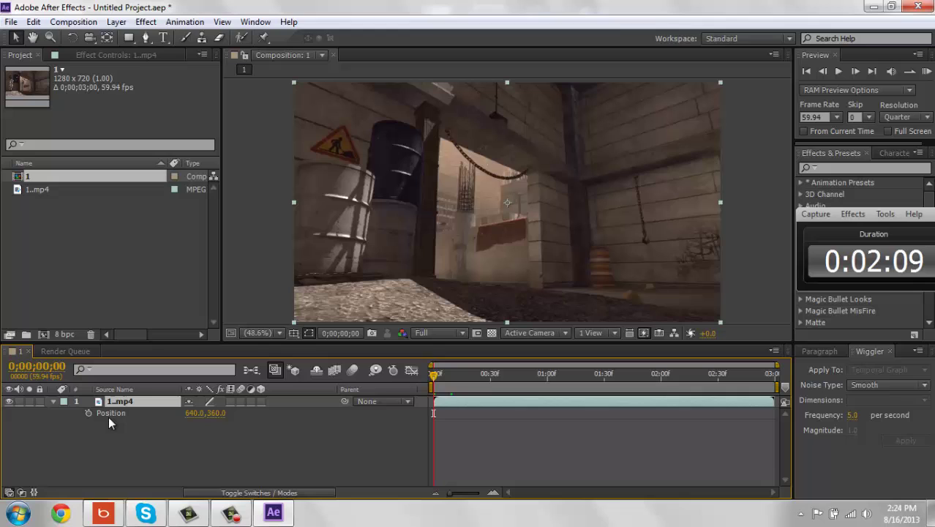
left_click(89, 413)
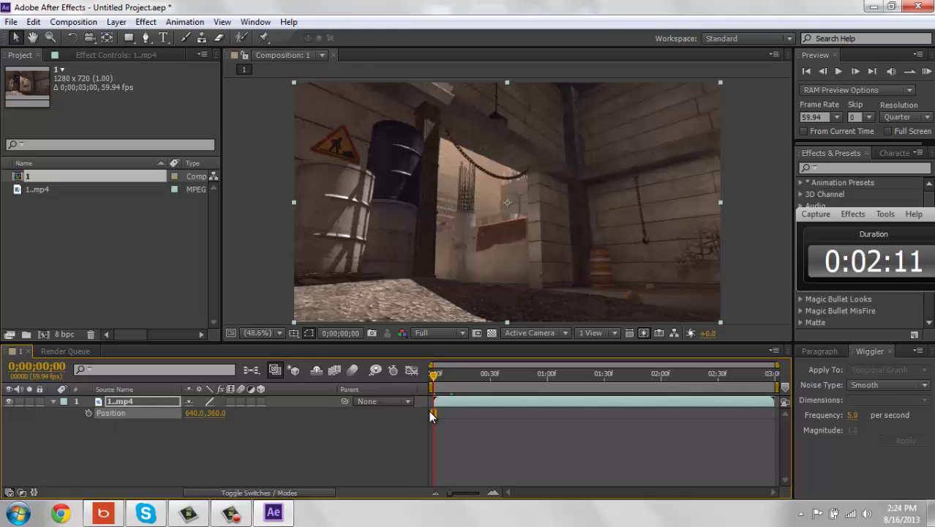
left_click_drag(195, 414, 147, 408)
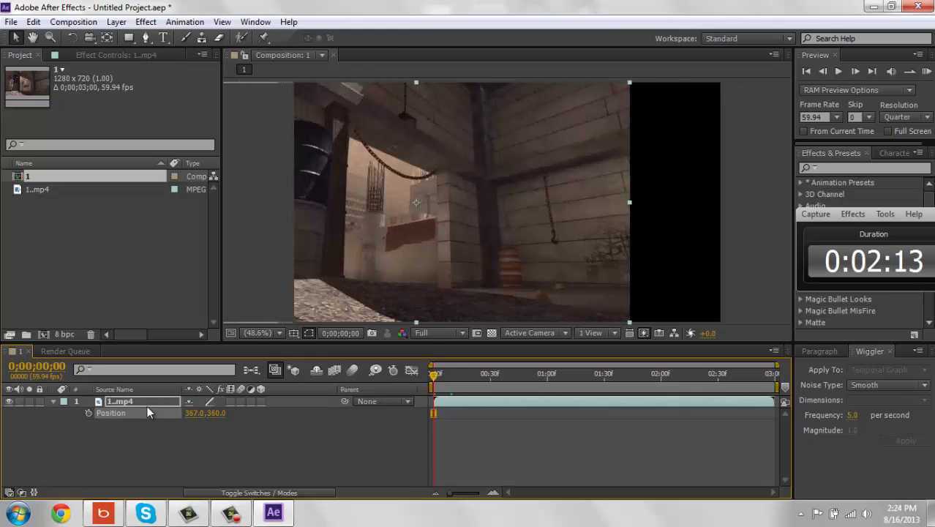
mouse_move(201, 413)
left_mouse_down()
mouse_move(217, 431)
mouse_move(16, 377)
left_mouse_up()
left_click(198, 413)
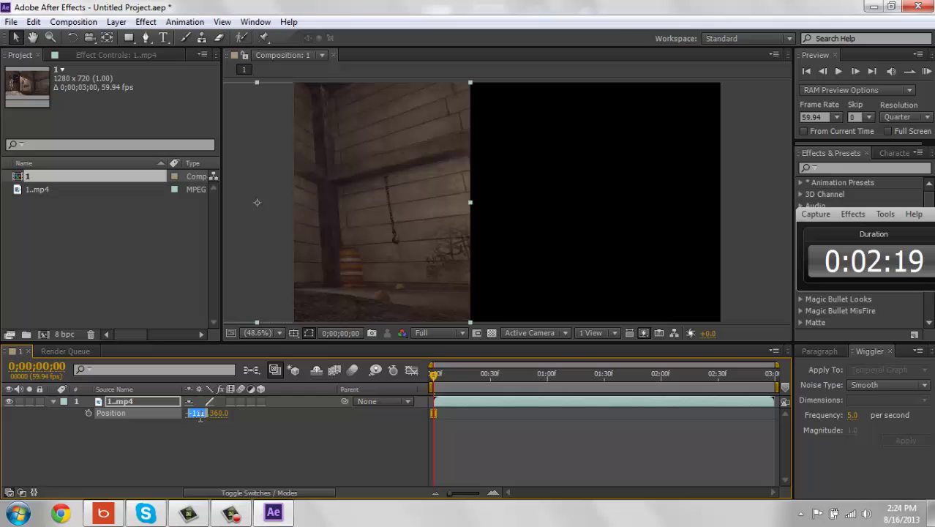
type("-")
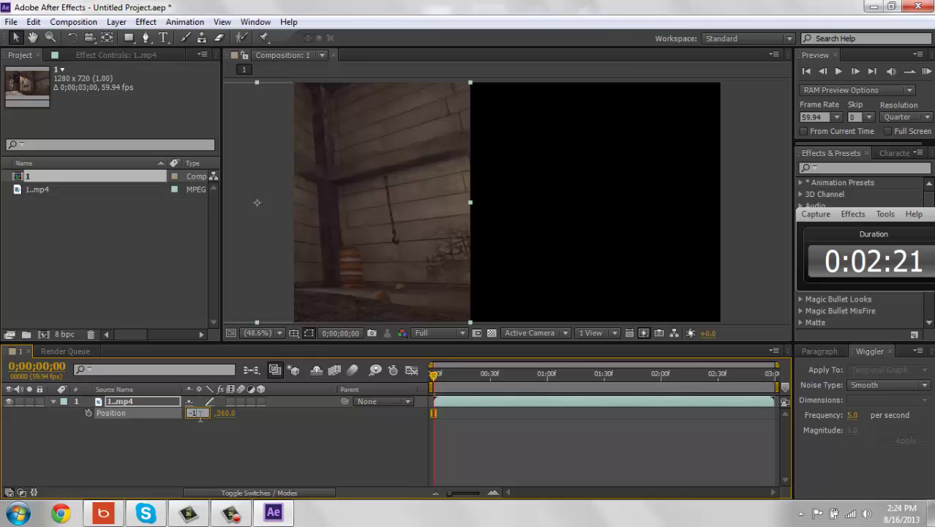
type("300")
key("Return")
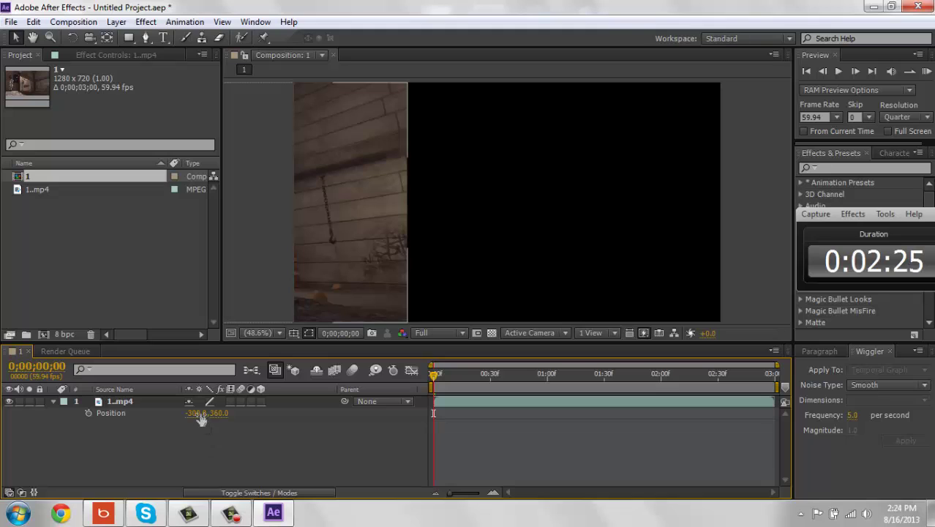
left_click_drag(197, 413, 3, 459)
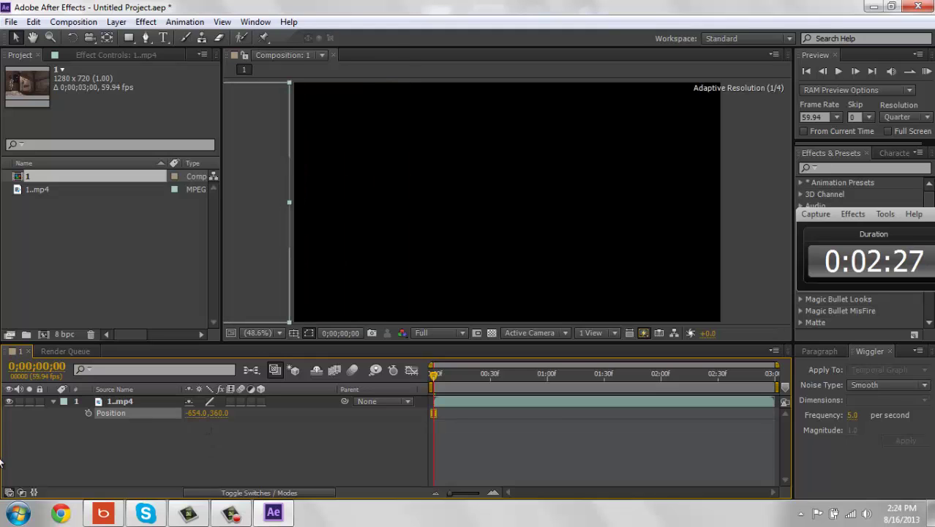
Step: Keyframe Position from X -654 at 0s to centred X 640 at 1s, then preview
left_click(89, 413)
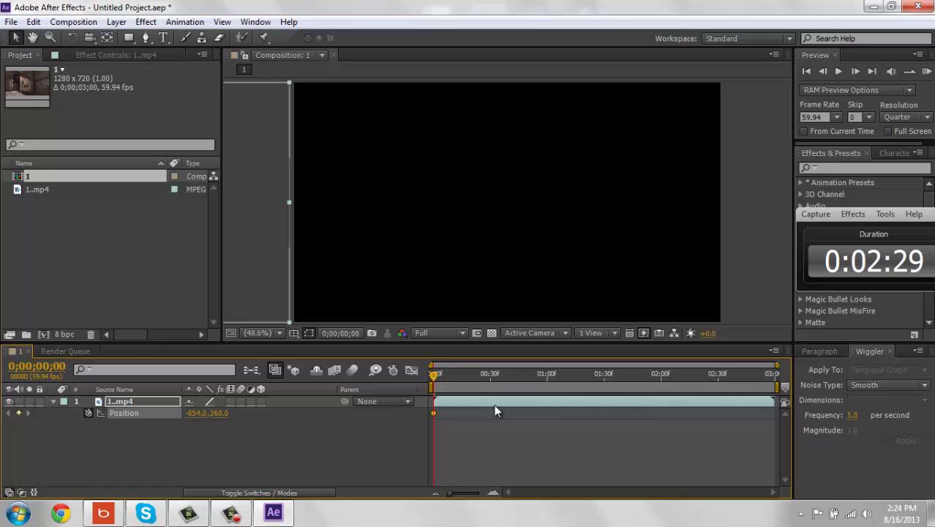
left_click(548, 374)
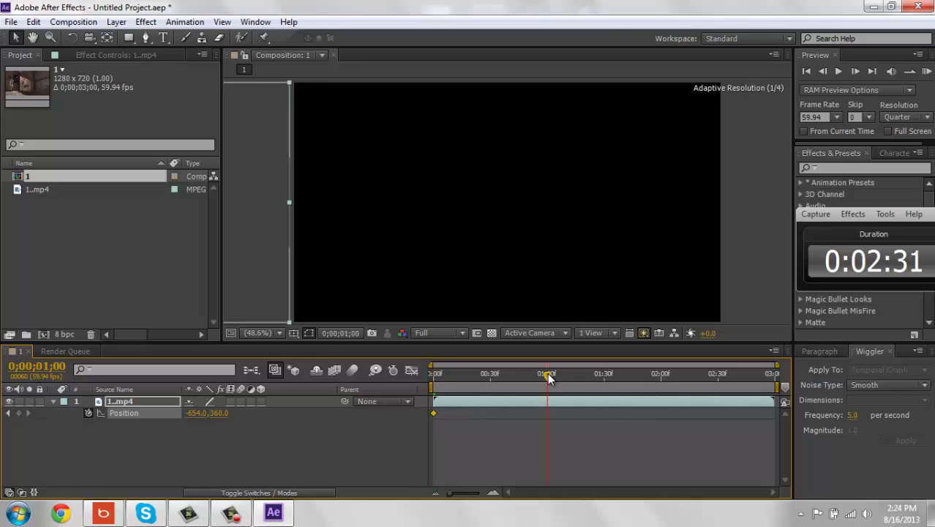
left_click(196, 412)
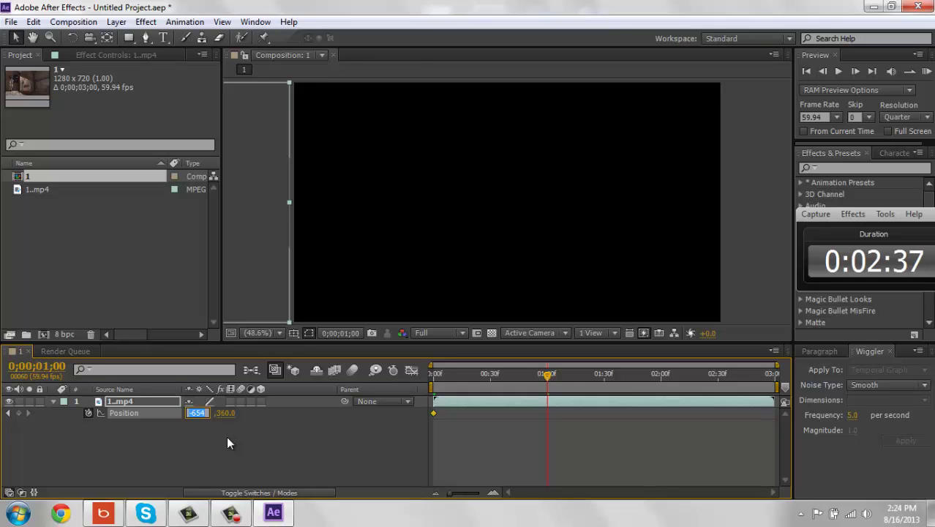
type("640")
key("Return")
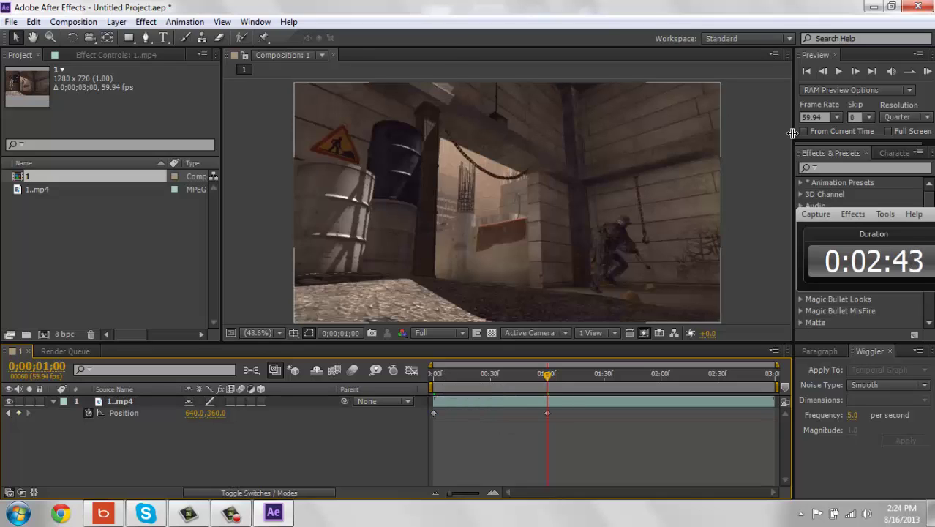
left_click(925, 73)
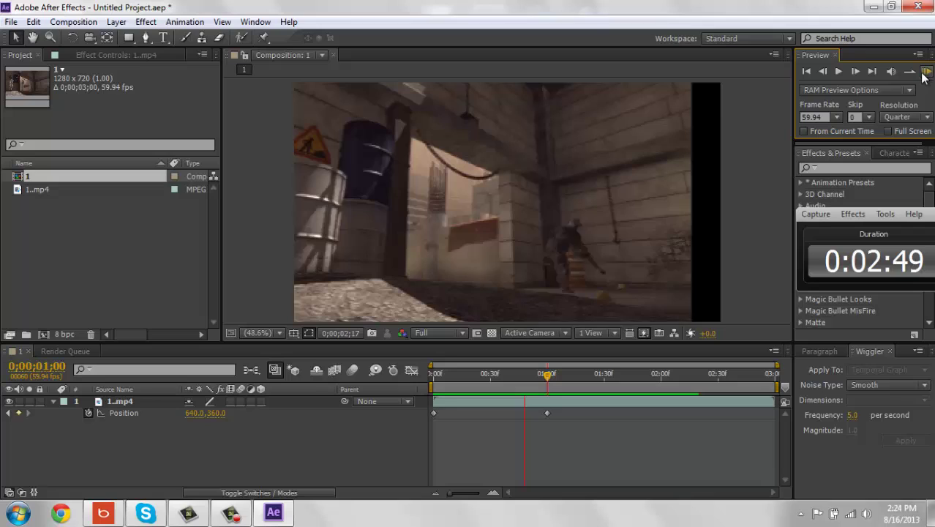
Step: Apply Easy Ease to both Position keyframes, collapse the layer, and replay the preview
left_click(924, 73)
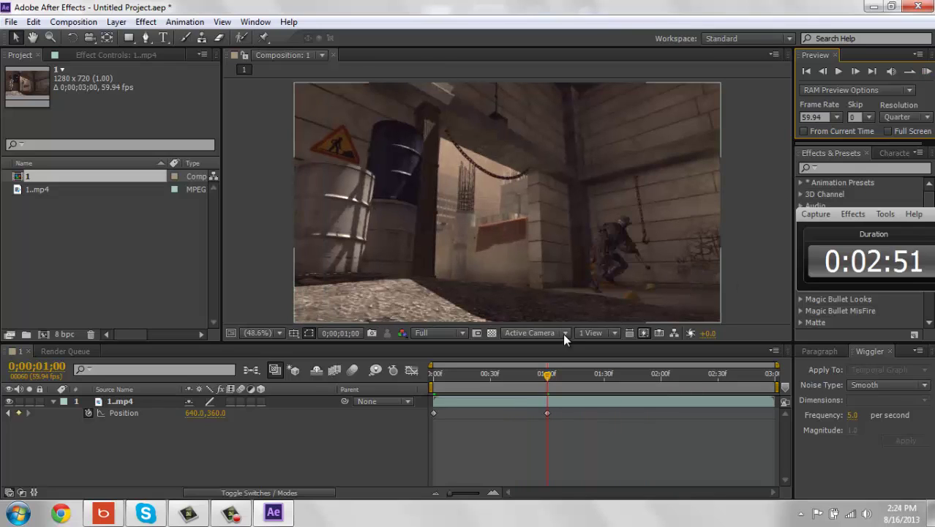
left_click_drag(430, 419, 554, 414)
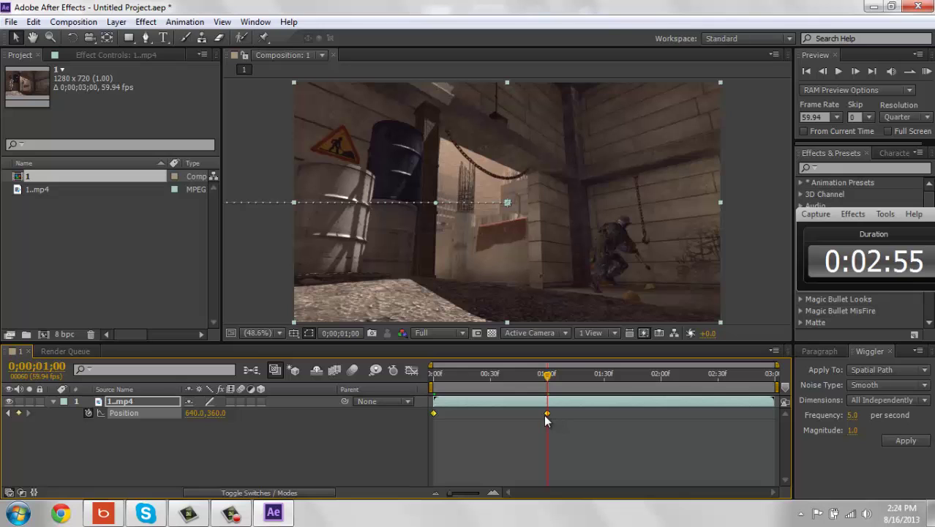
right_click(546, 414)
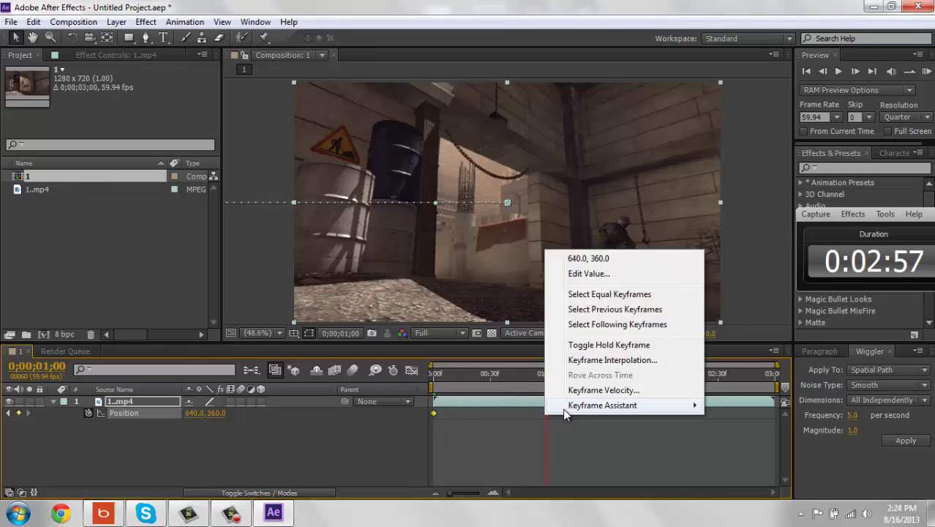
mouse_move(602, 406)
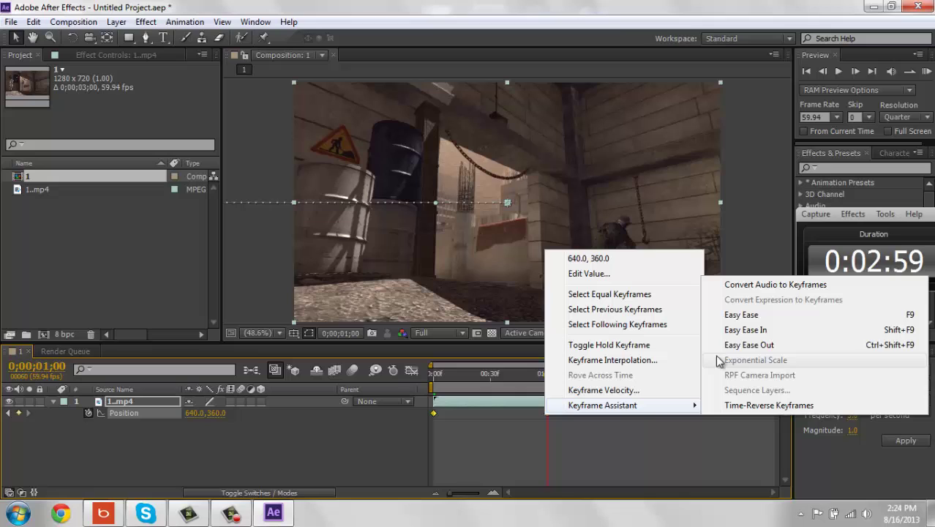
left_click(741, 317)
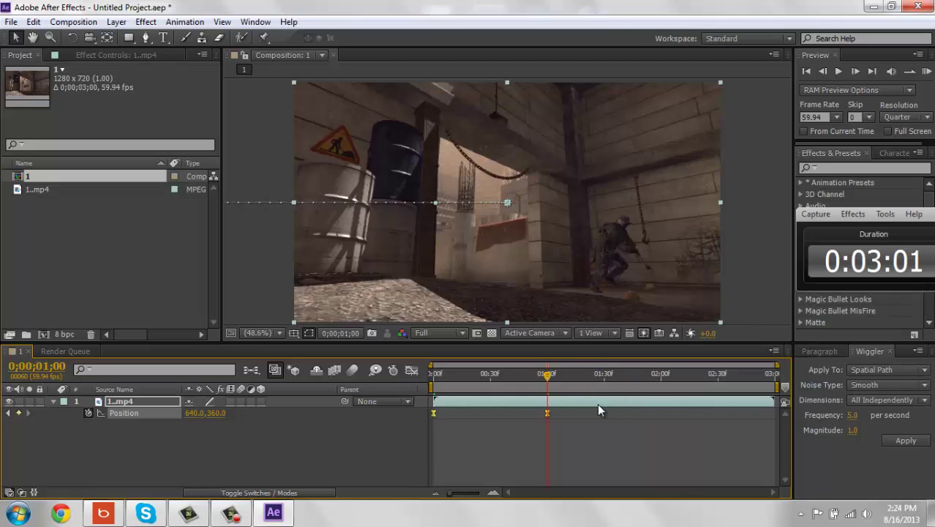
left_click(53, 401)
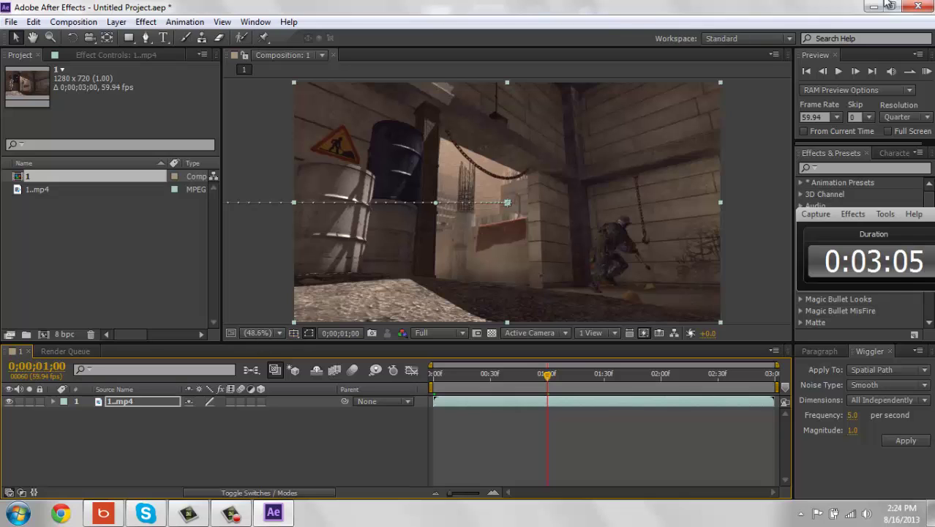
left_click(927, 72)
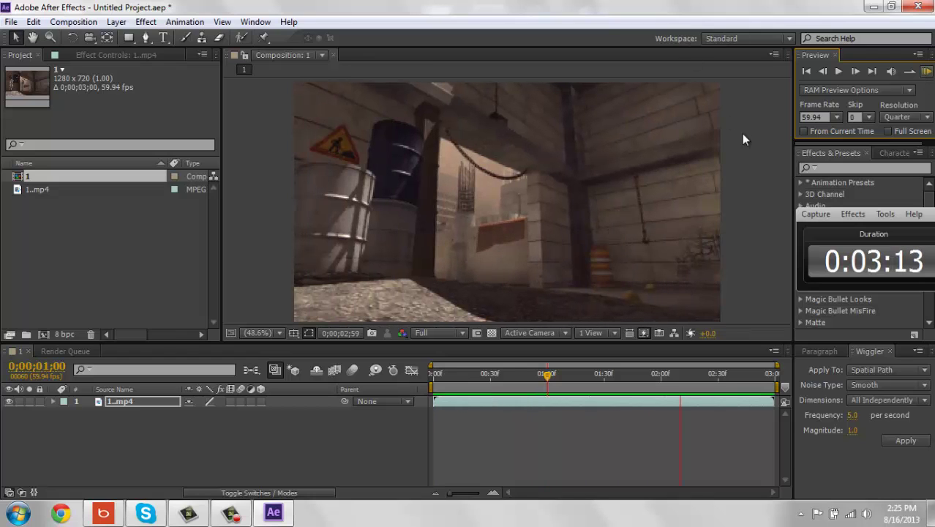
Step: Stop playback, delete all Position keyframes with the stopwatch, and collapse the layer
key("space")
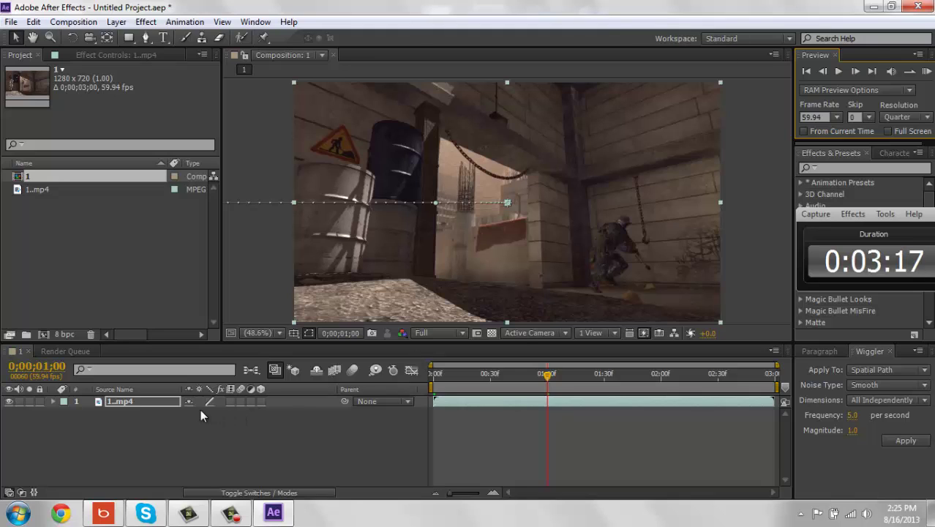
left_click(165, 401)
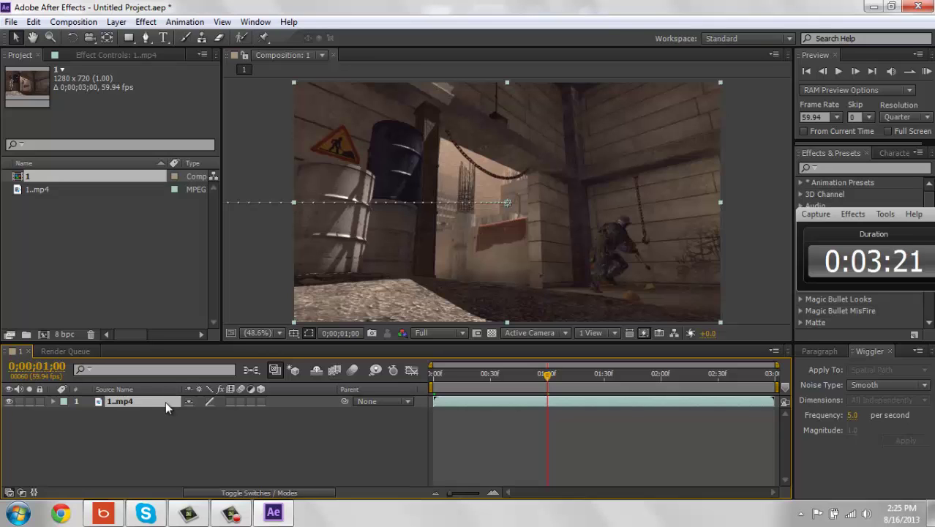
key("p")
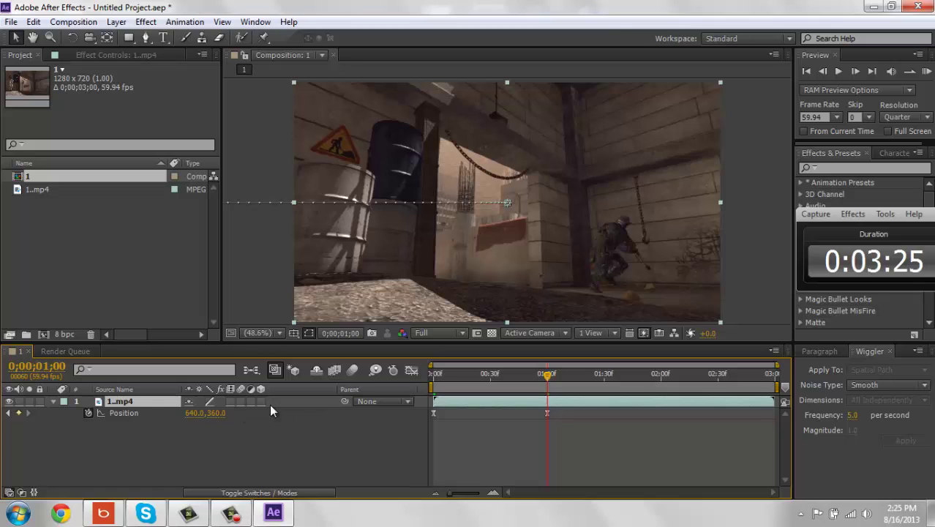
left_click(88, 412)
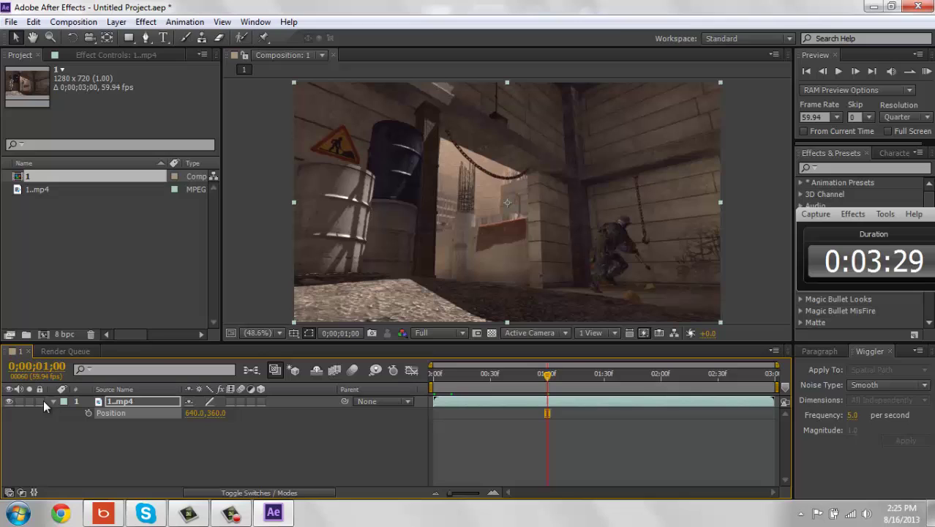
left_click(53, 402)
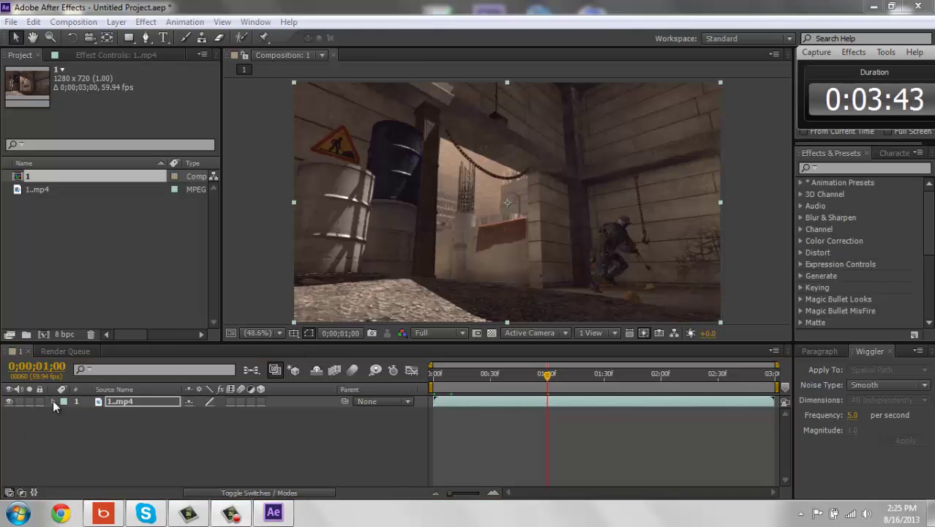
Step: Set the clip's Scale to 0% and show only the Scale property
left_click(53, 401)
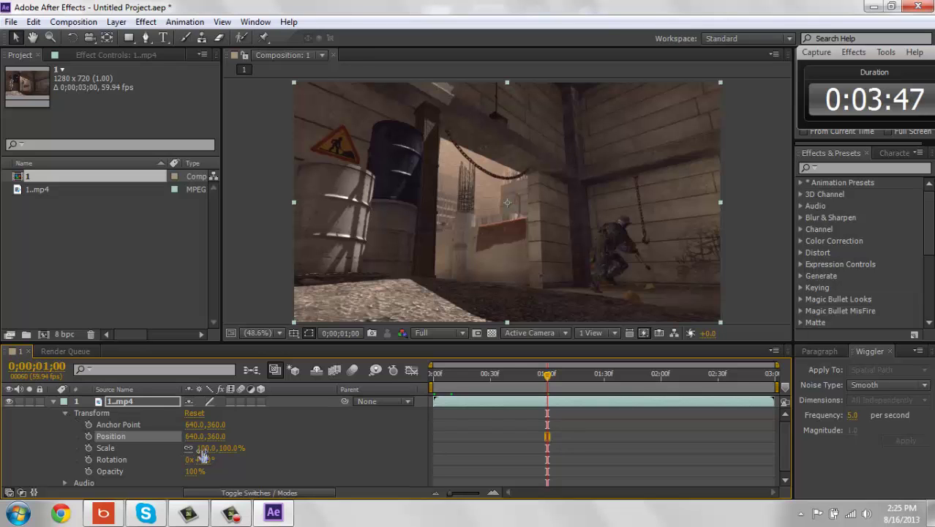
left_click_drag(203, 456, 144, 448)
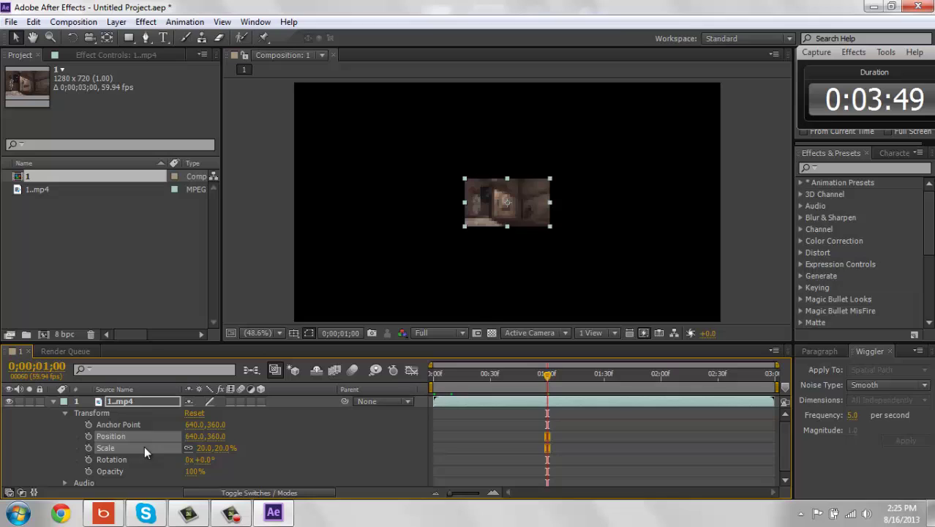
left_click(205, 448)
type("0")
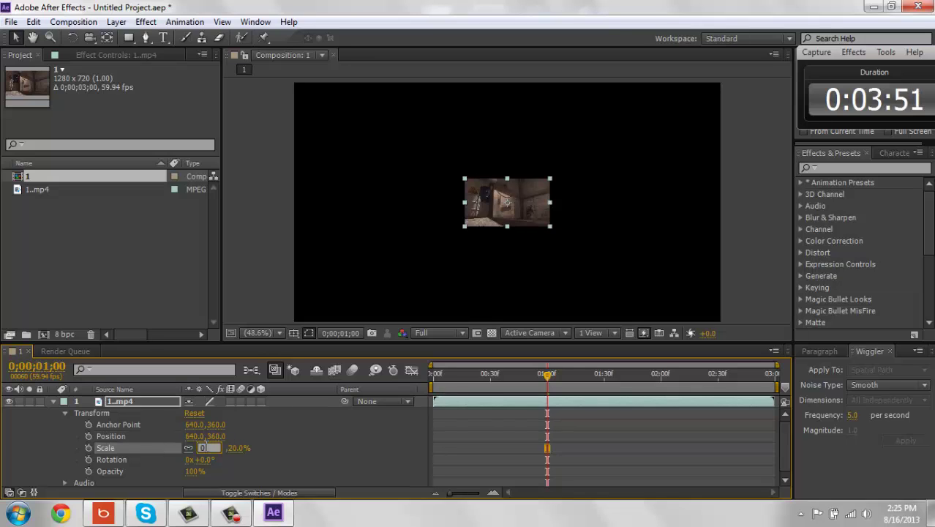
key("Return")
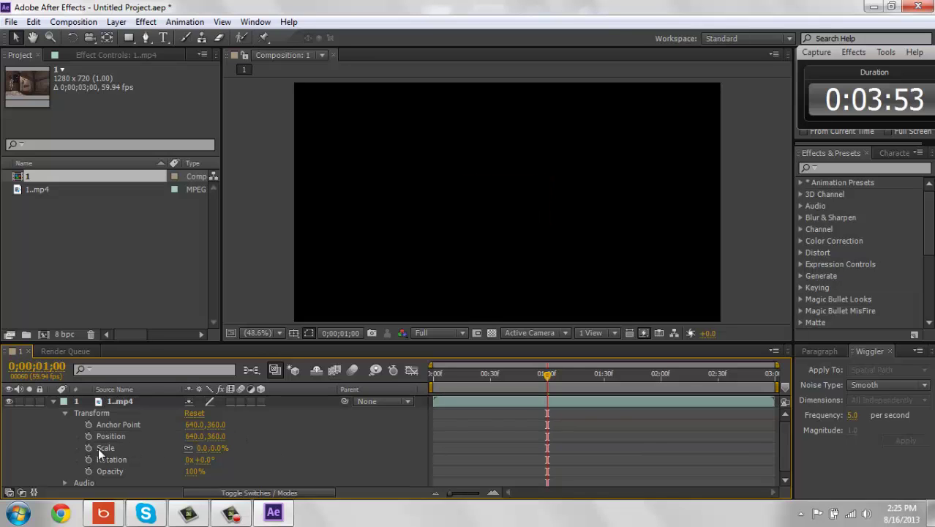
left_click(66, 412)
left_click(115, 399)
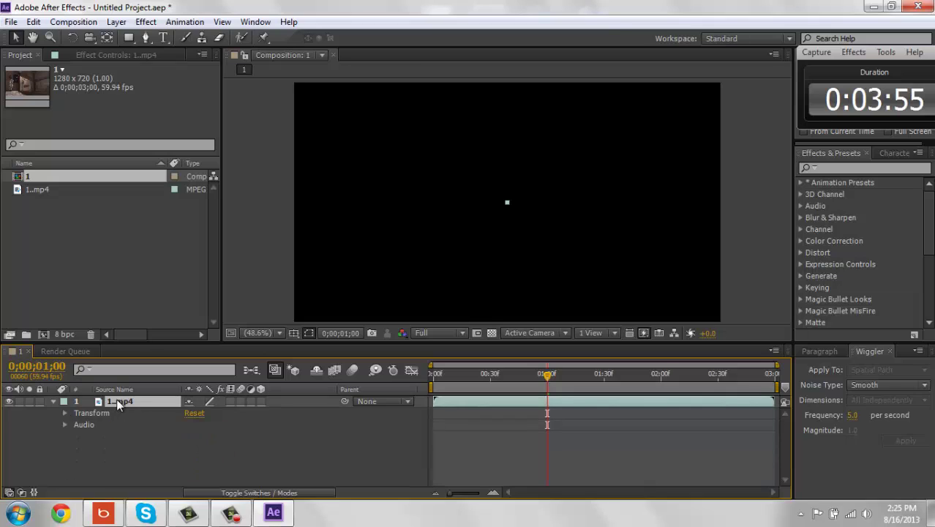
key("s")
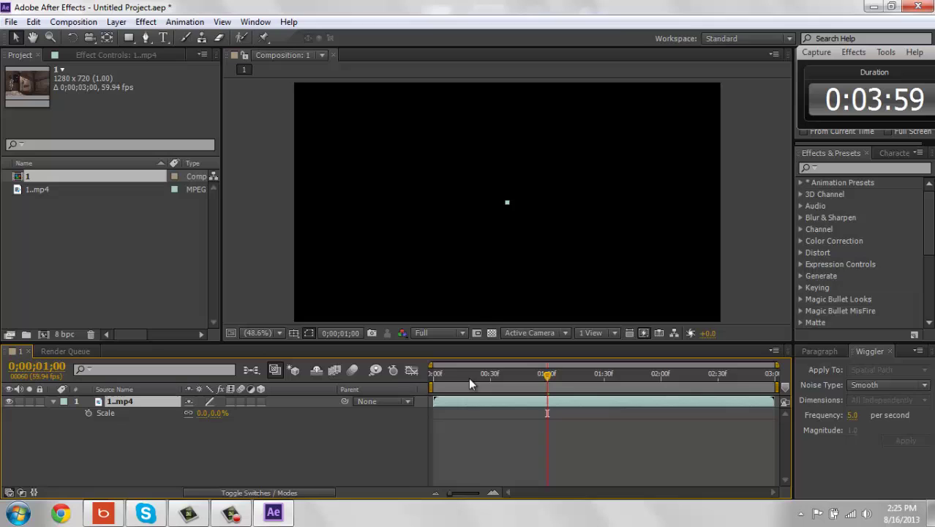
Step: Keyframe Scale at 0% on frame 0 and 100% at one second
left_click_drag(471, 383, 391, 385)
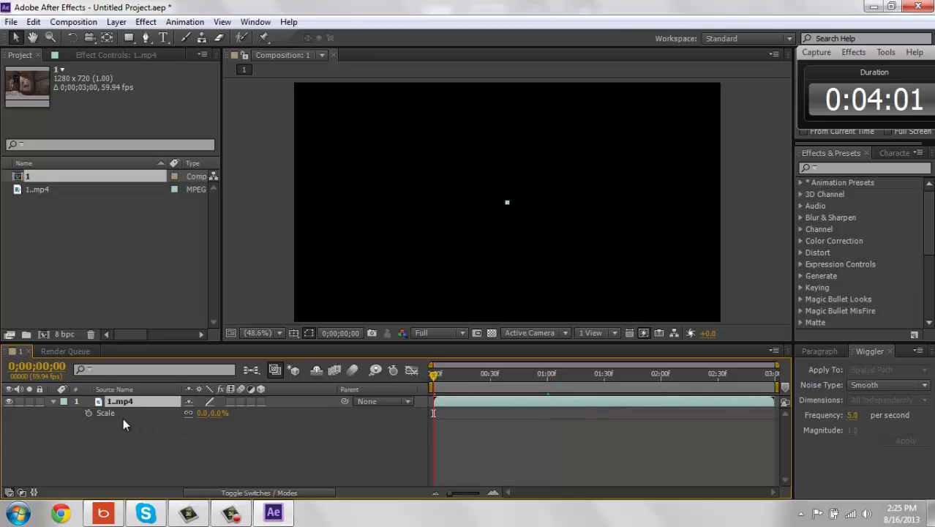
left_click(88, 413)
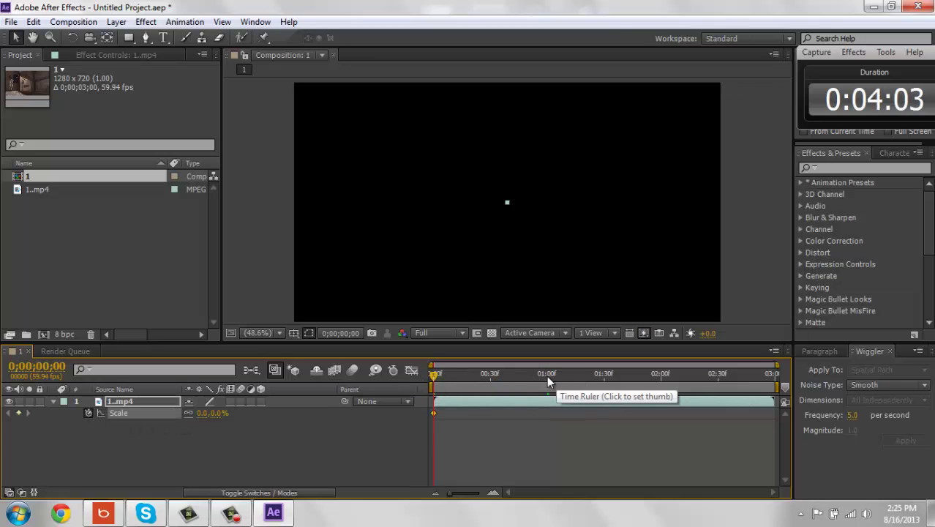
left_click(546, 372)
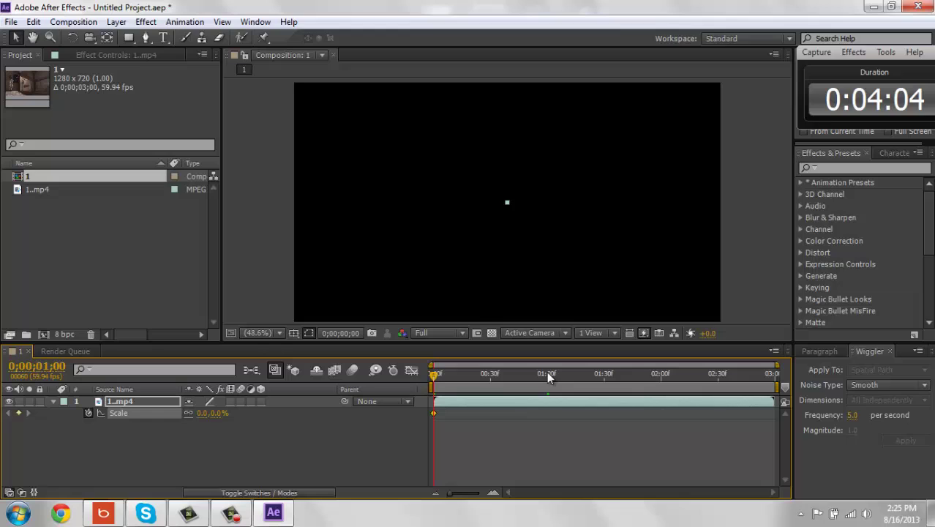
left_click(197, 412)
type("1")
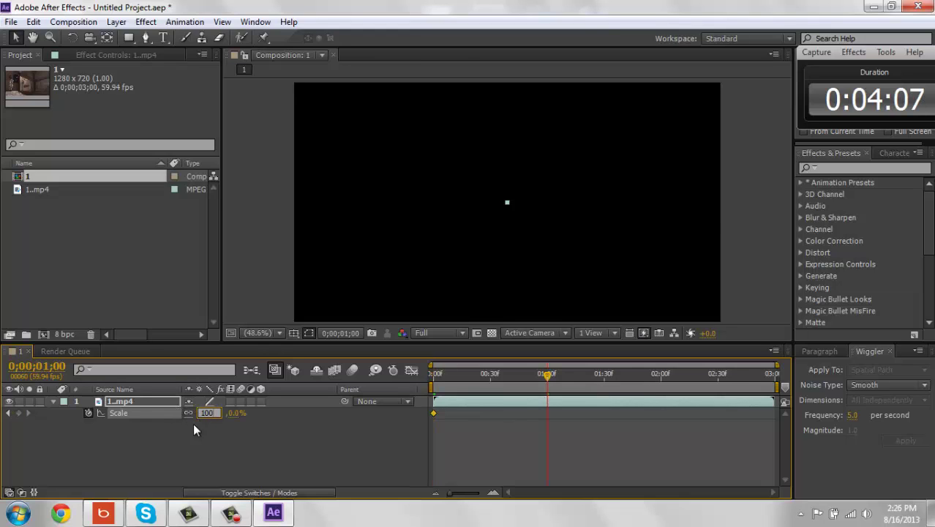
left_click(223, 443)
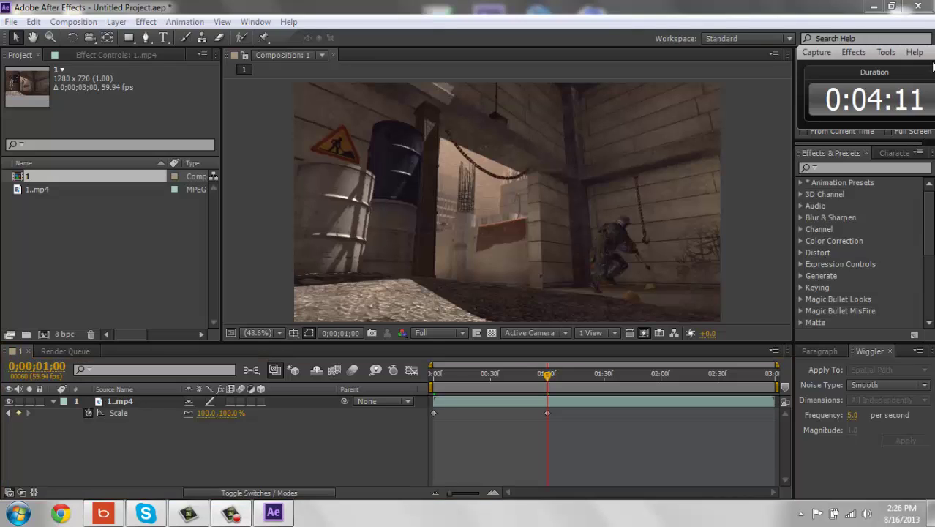
left_click_drag(933, 67, 934, 139)
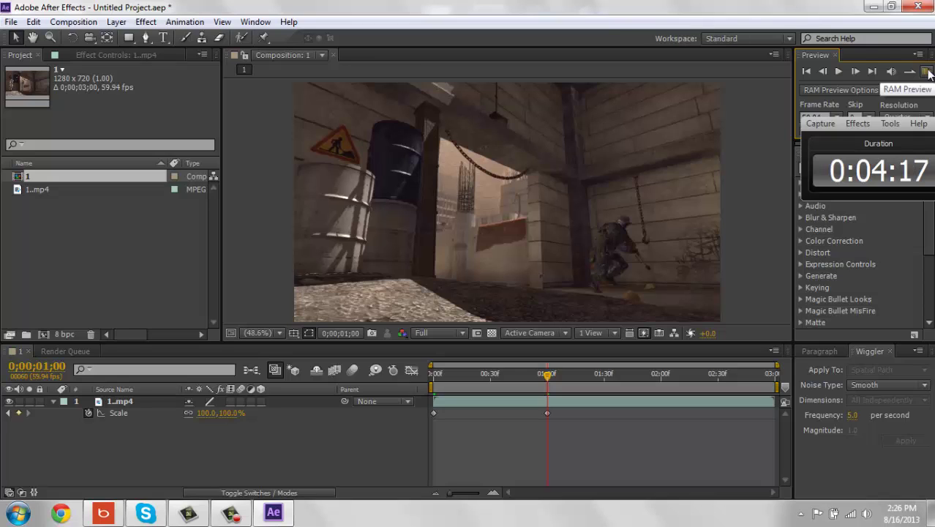
Step: Play and stop a RAM preview of the scale-in, then return to 0:00 and reselect the layer
left_click(928, 71)
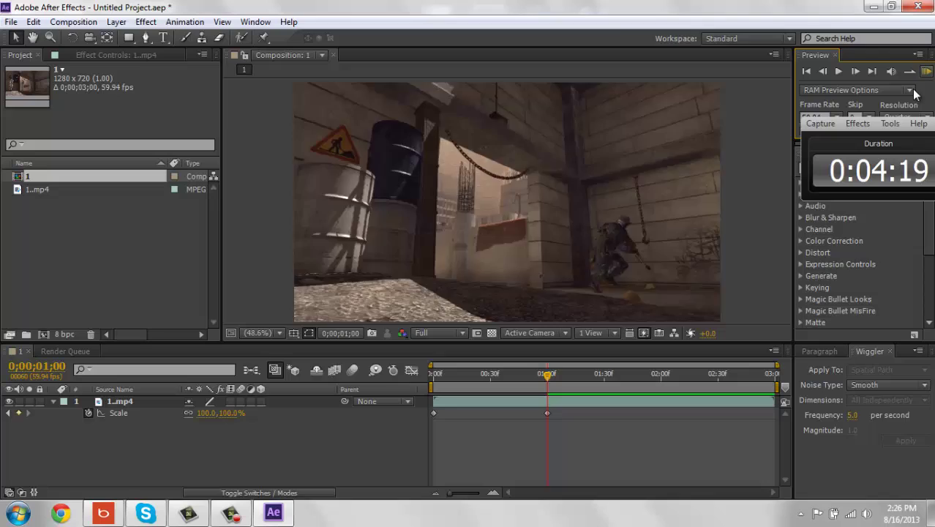
left_click(757, 217)
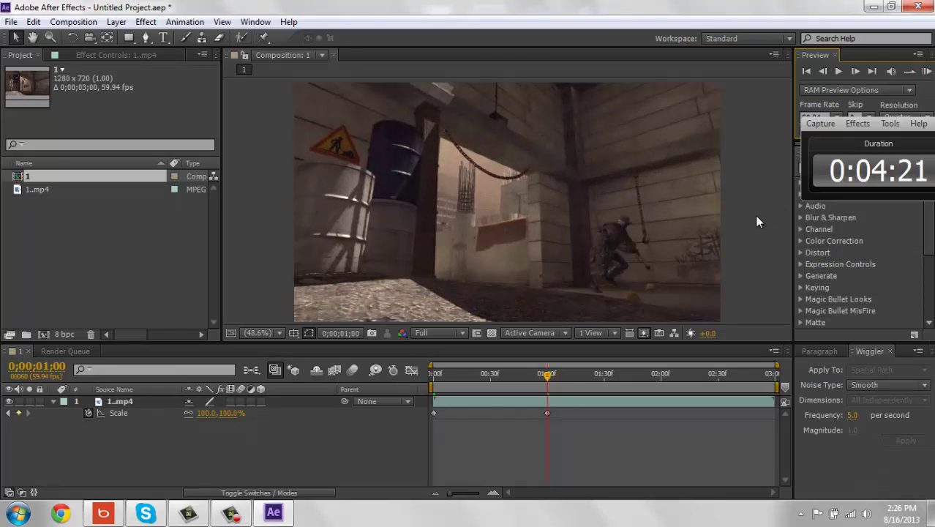
left_click(432, 374)
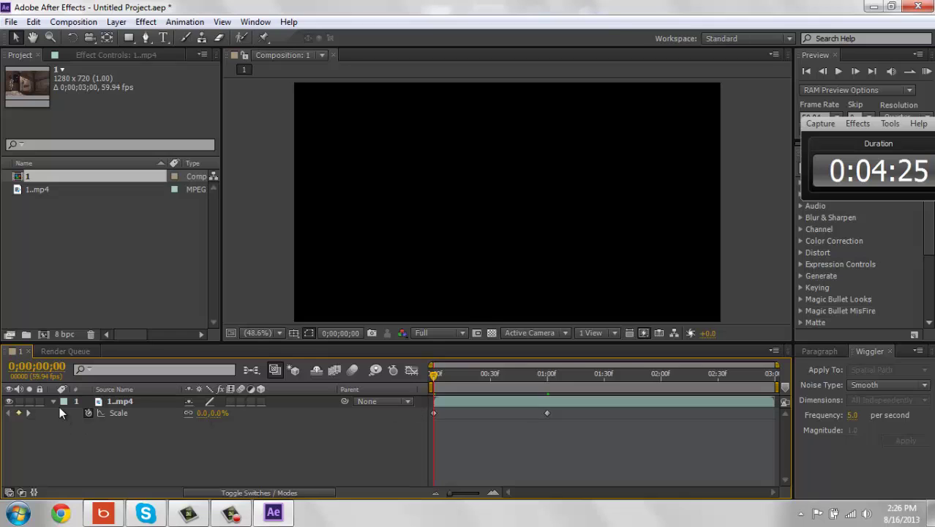
left_click(117, 404)
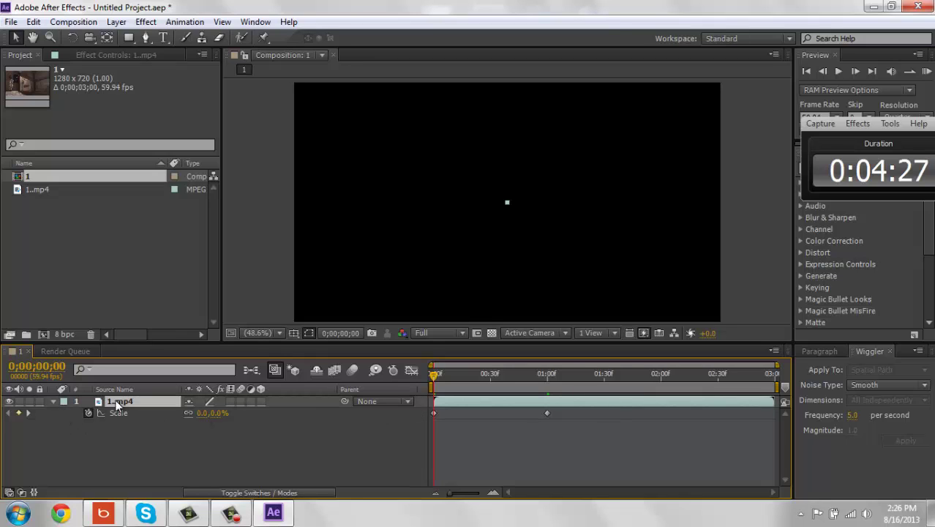
Step: Scrub Rotation to -49x-140° and set its first keyframe at 0:00
key("r")
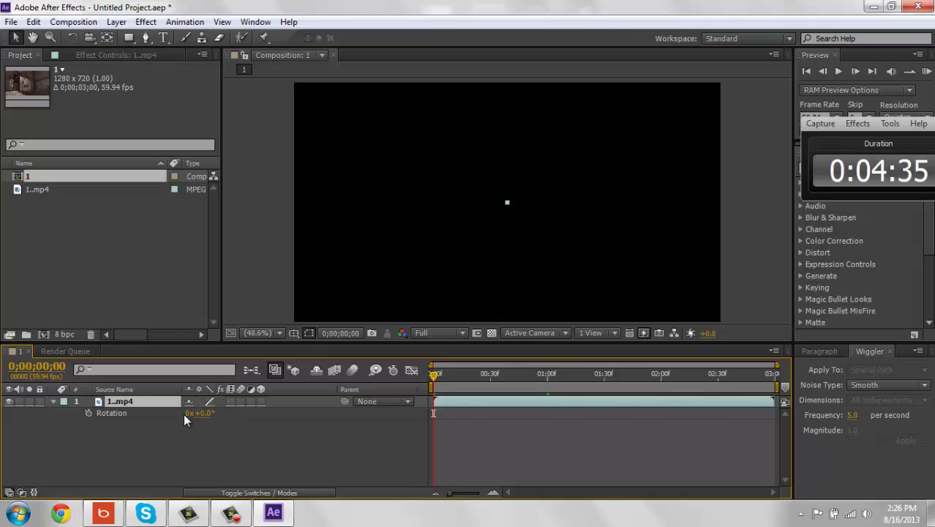
left_click_drag(187, 413, 147, 413)
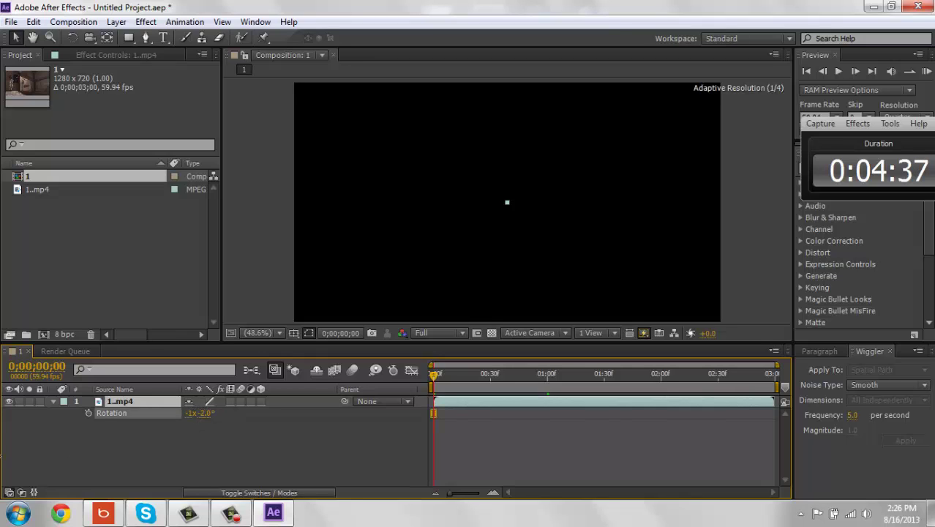
left_click_drag(1, 461, 1, 439)
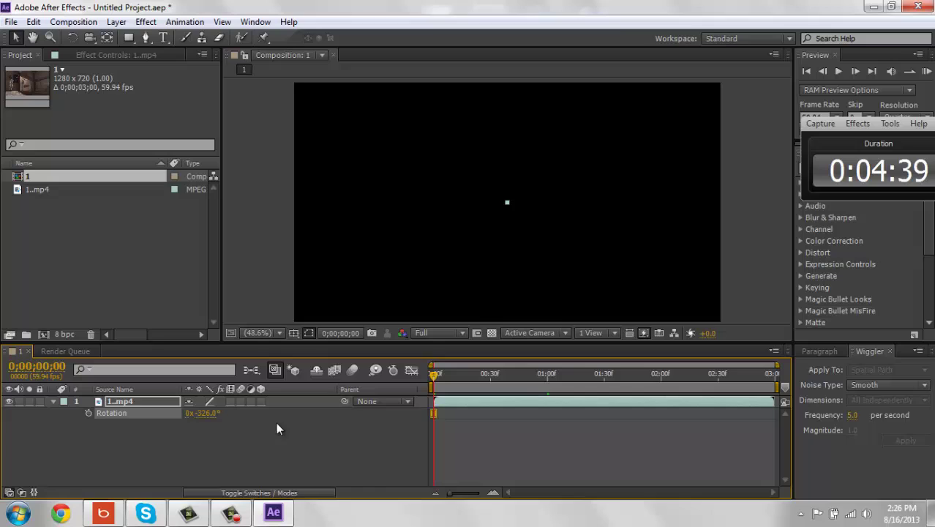
left_click(205, 414)
type("-")
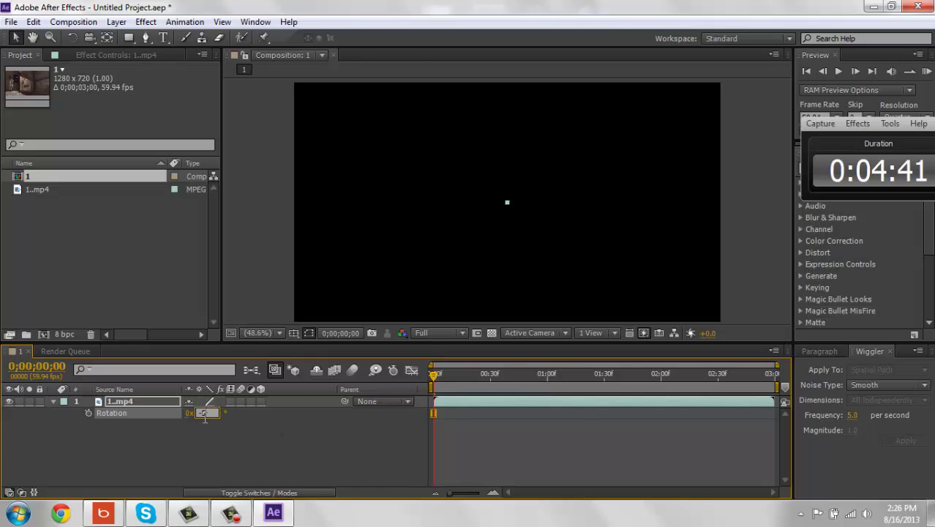
type("300")
left_click(249, 469)
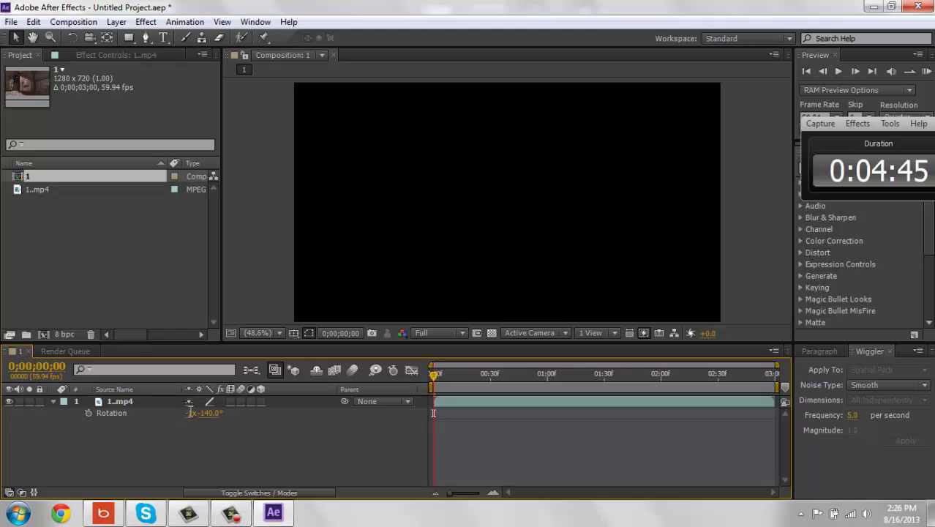
mouse_move(190, 413)
left_mouse_down()
mouse_move(150, 412)
mouse_move(171, 440)
left_mouse_up()
left_click(87, 413)
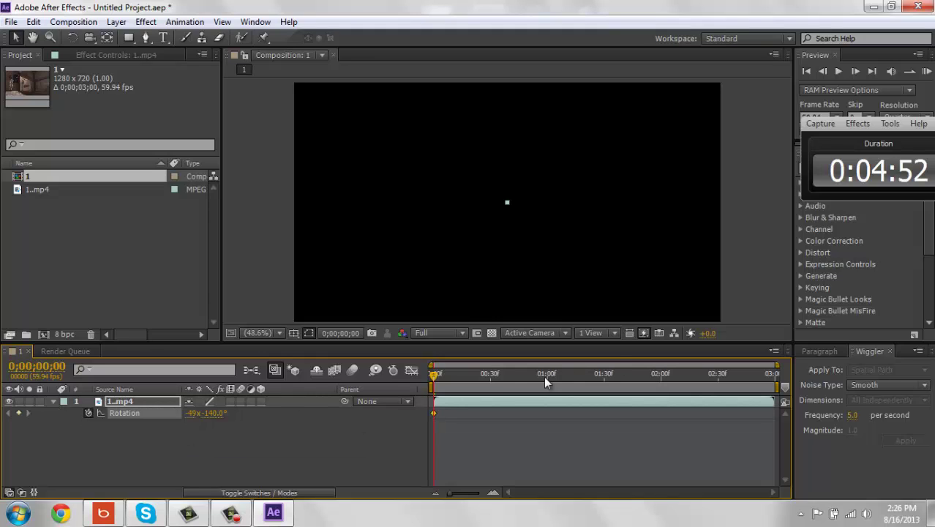
Step: Show Scale and Rotation together and set Rotation to 0x+0° at one second
left_click(122, 403)
key("shift+s")
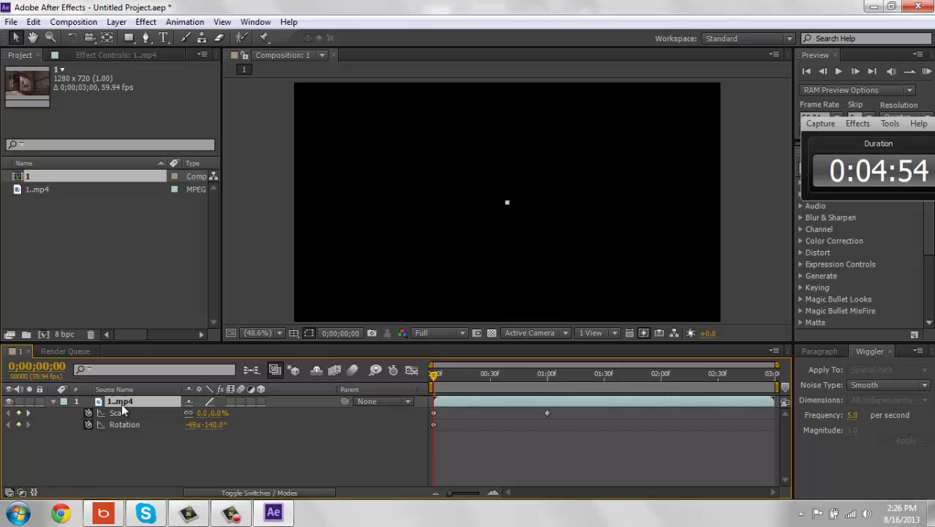
left_click(547, 373)
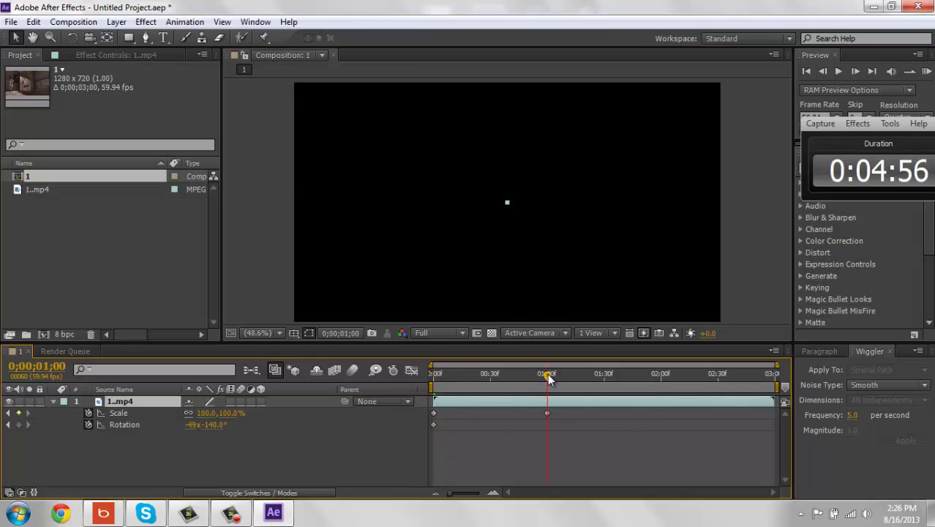
left_click(213, 425)
type("0")
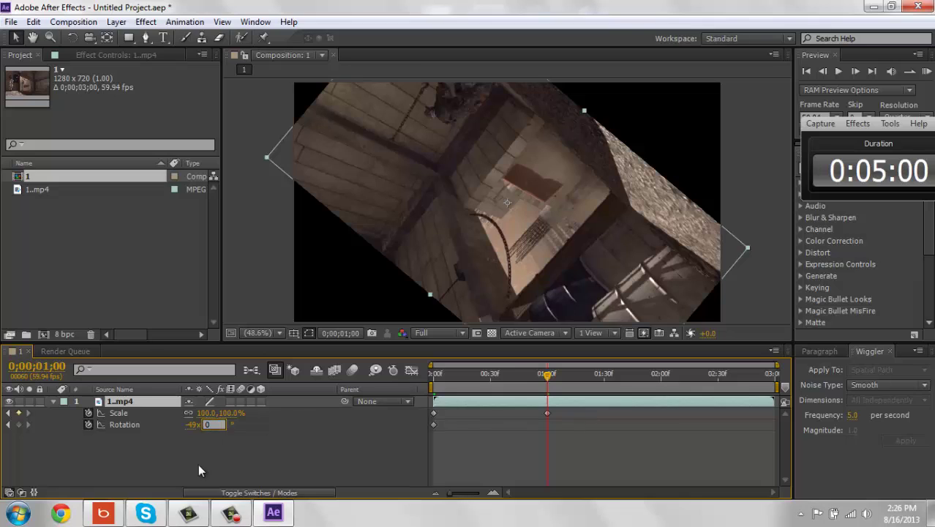
key("Return")
left_click(195, 425)
type("0")
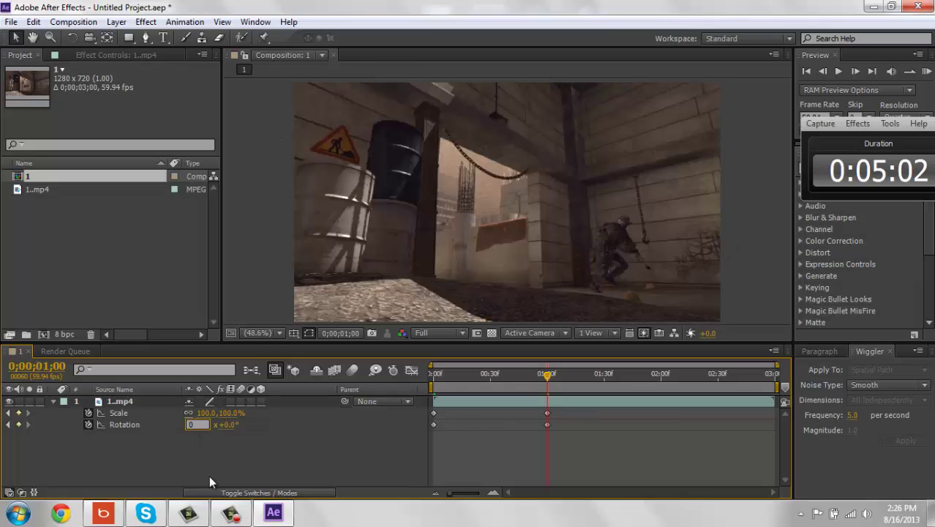
key("Return")
left_click(54, 401)
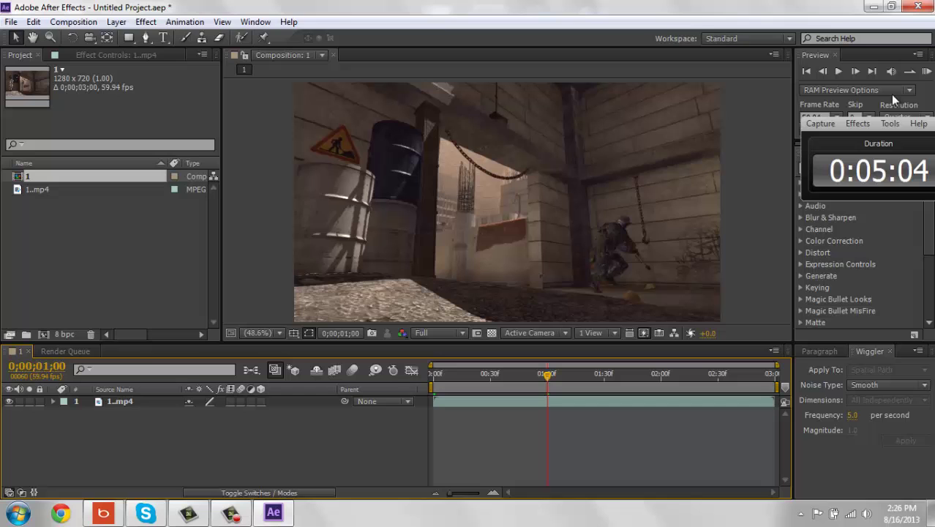
left_click(924, 72)
left_click(925, 73)
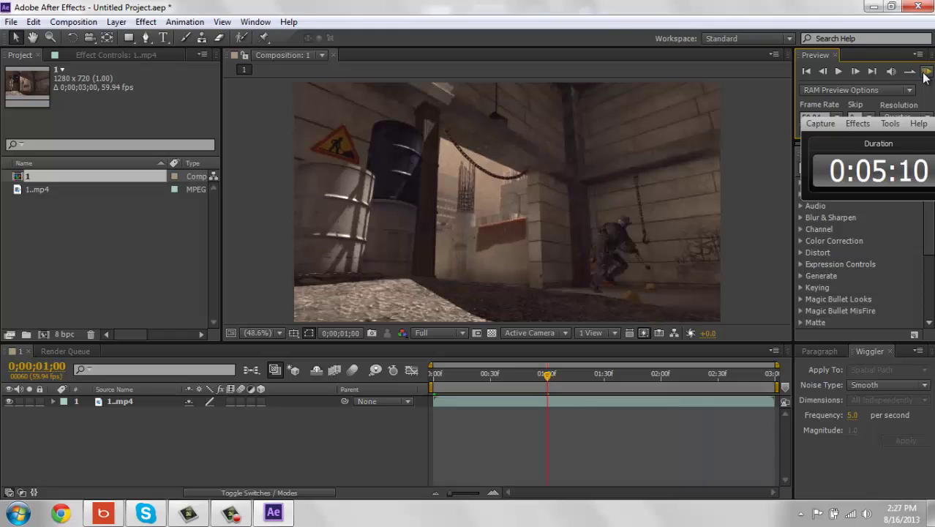
left_click(925, 73)
left_click_drag(919, 169, 915, 195)
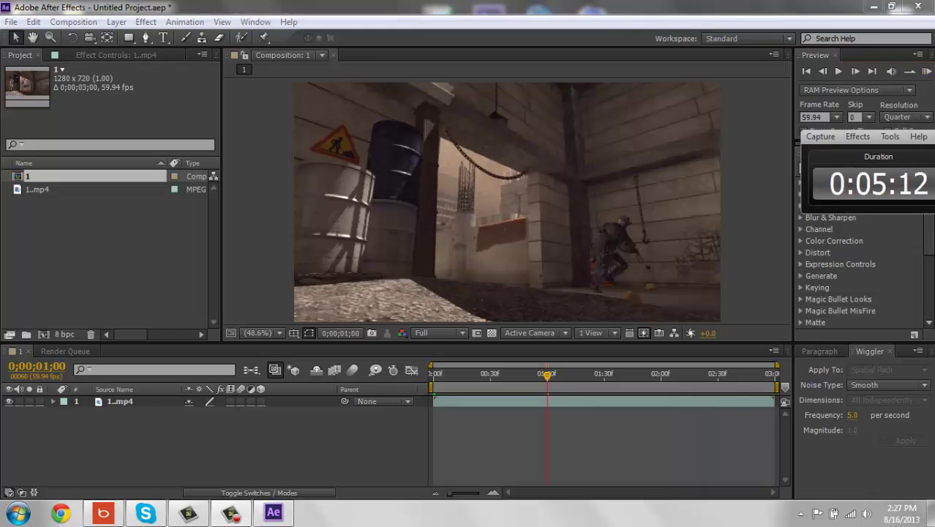
left_click_drag(933, 149, 931, 150)
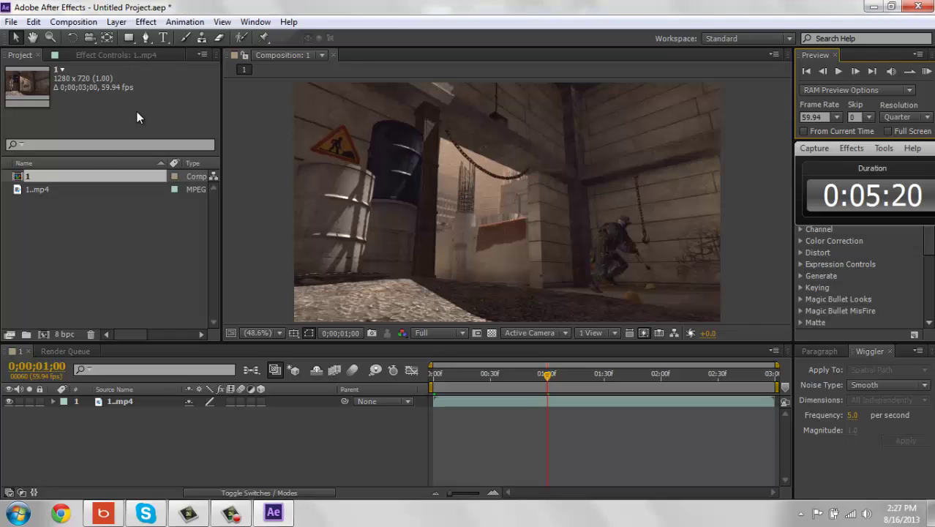
Step: Show the Effect Controls panel for the selected 1..mp4 clip layer and adjust the view
left_click(137, 58)
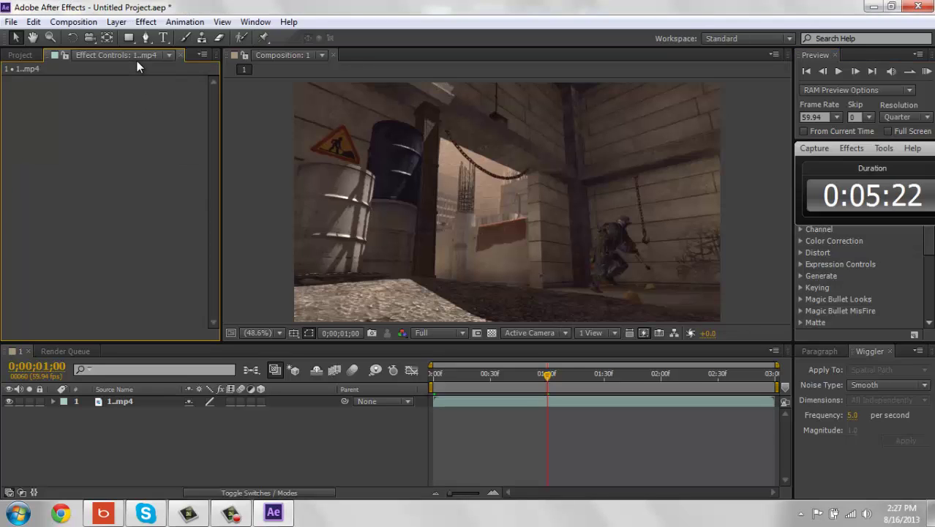
left_click(139, 402)
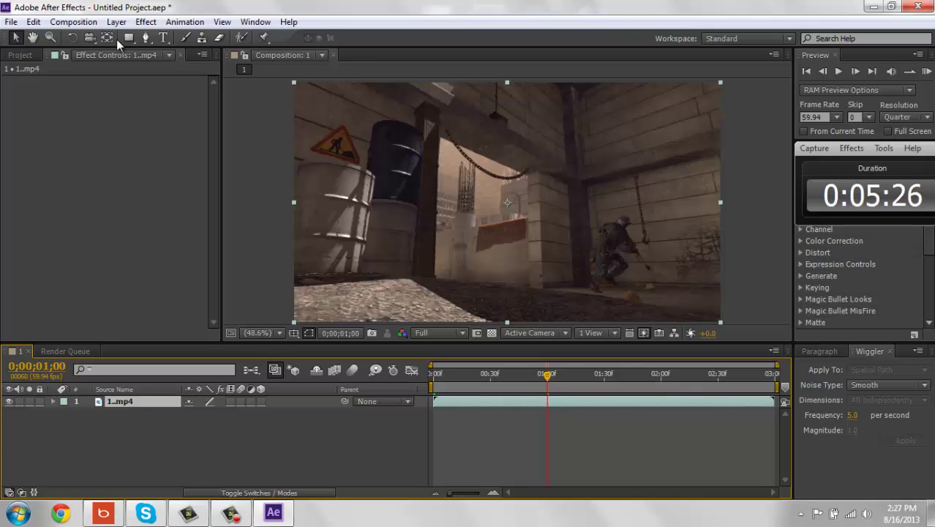
left_click(16, 69)
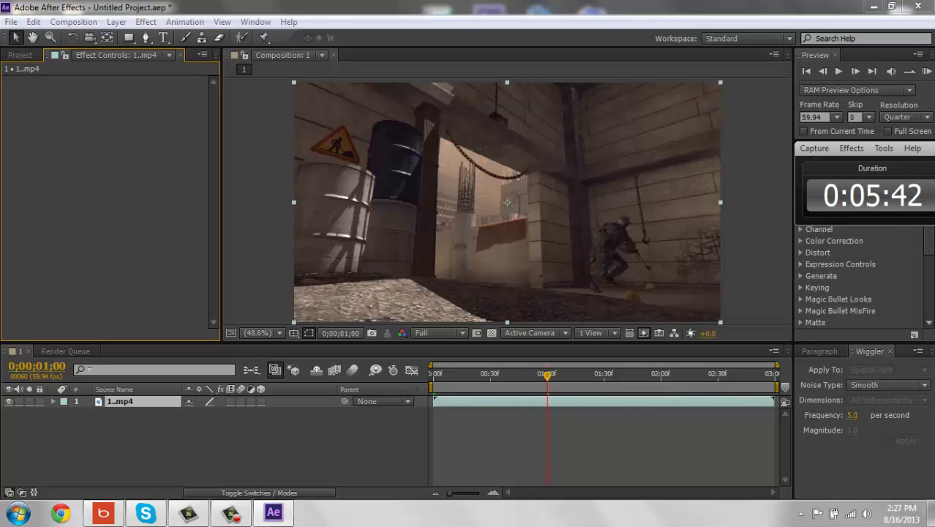
left_click_drag(818, 138, 656, 82)
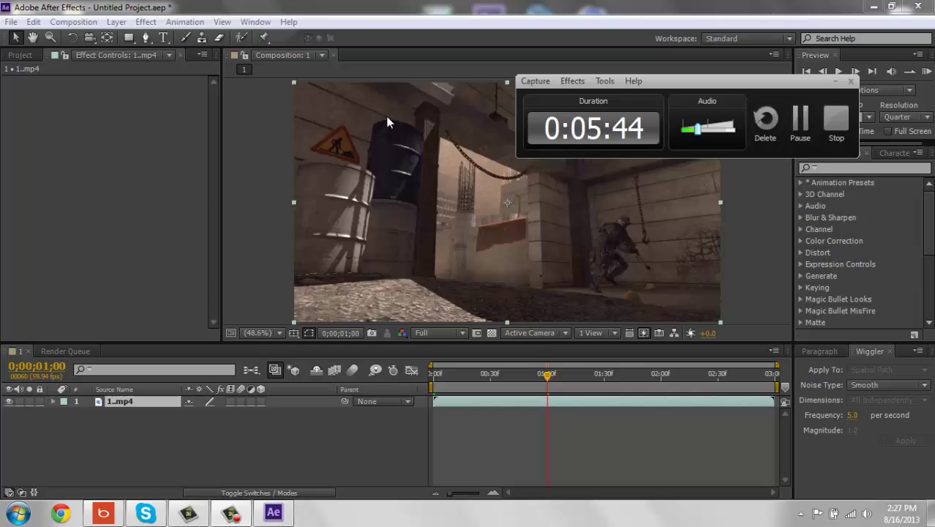
left_click_drag(388, 123, 459, 102)
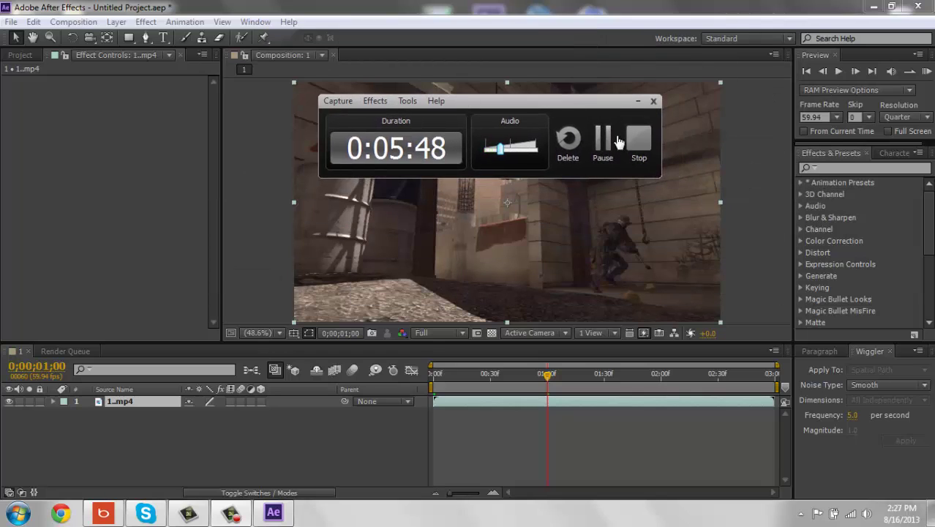